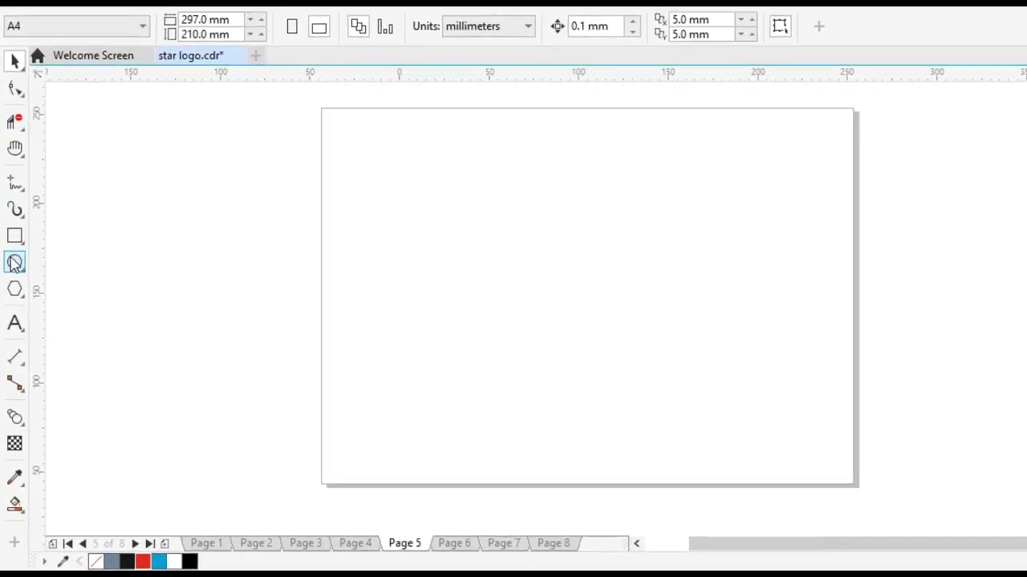
- Draw a circle about 180 mm in diameter and centre it on the page
left_click(15, 263)
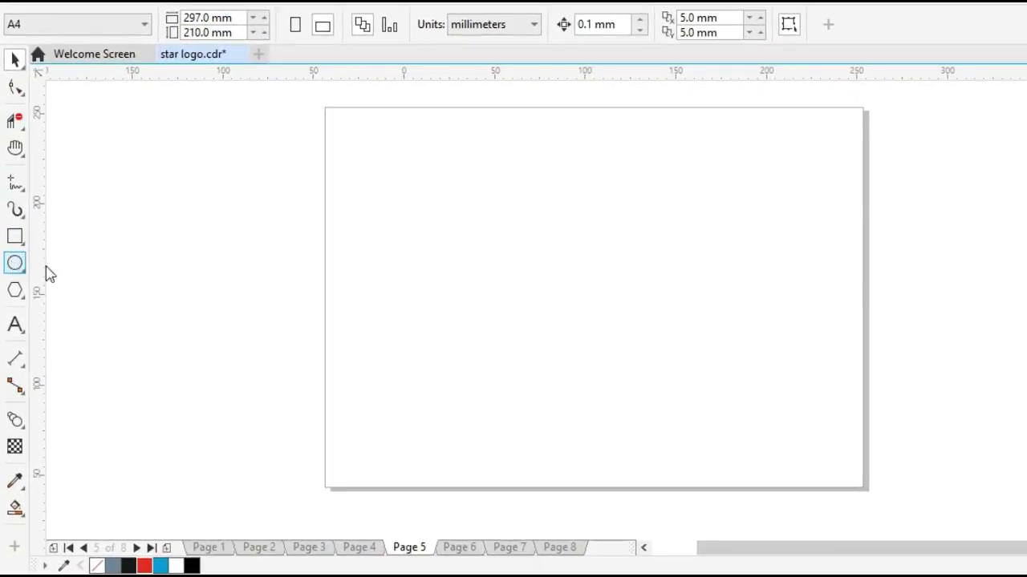
left_click_drag(380, 126, 718, 405)
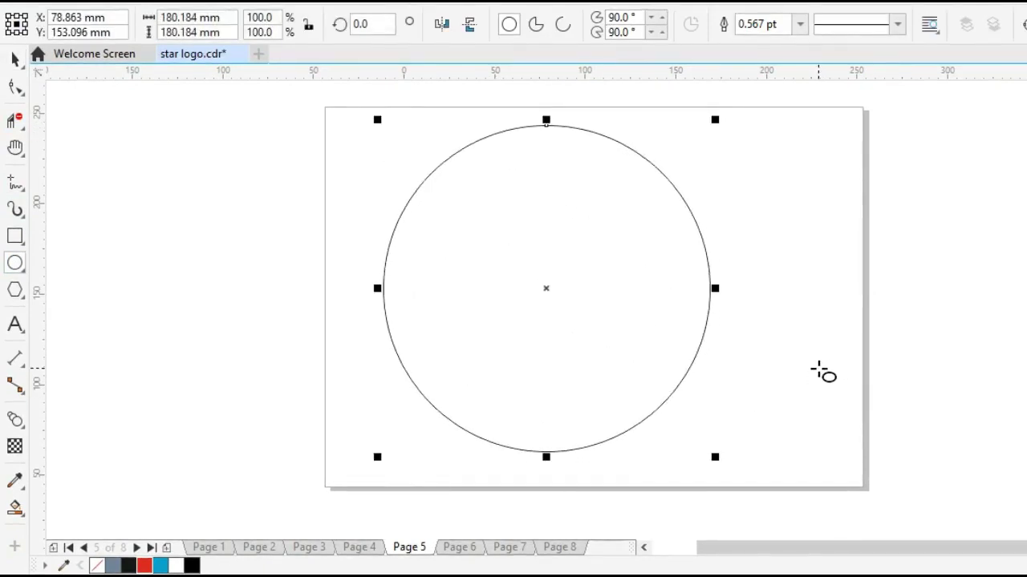
key("p")
key("space")
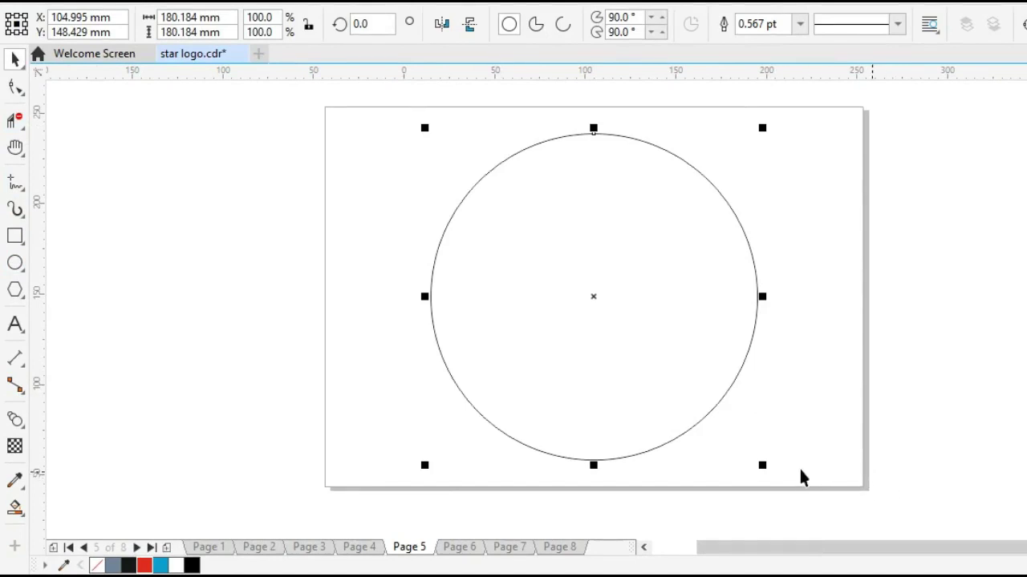
- Make a concentric smaller copy of the circle about 119 mm in diameter and snap its lowest point to the large circle's lowest point
left_click_drag(767, 468, 729, 417)
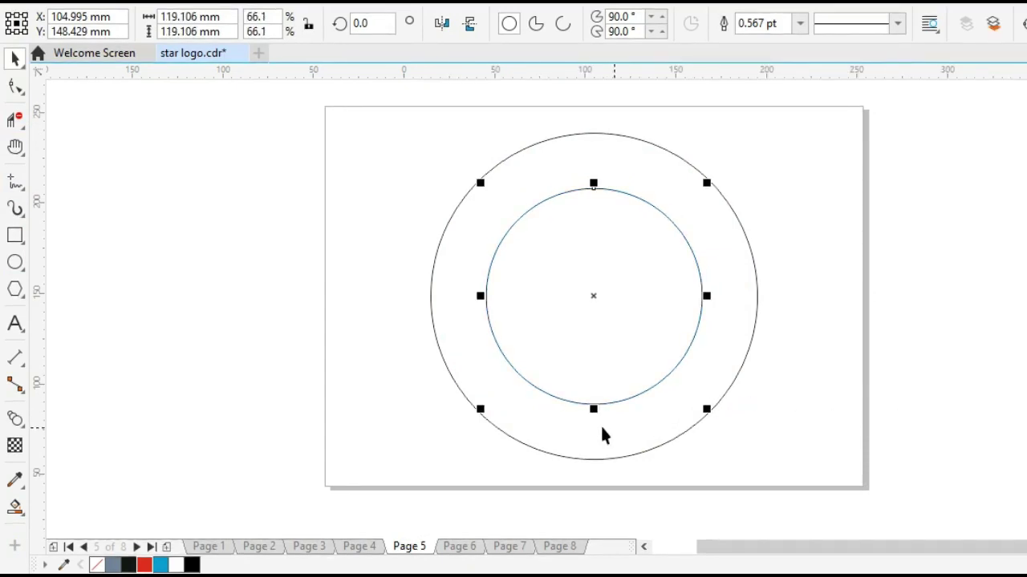
left_click_drag(592, 403, 592, 458)
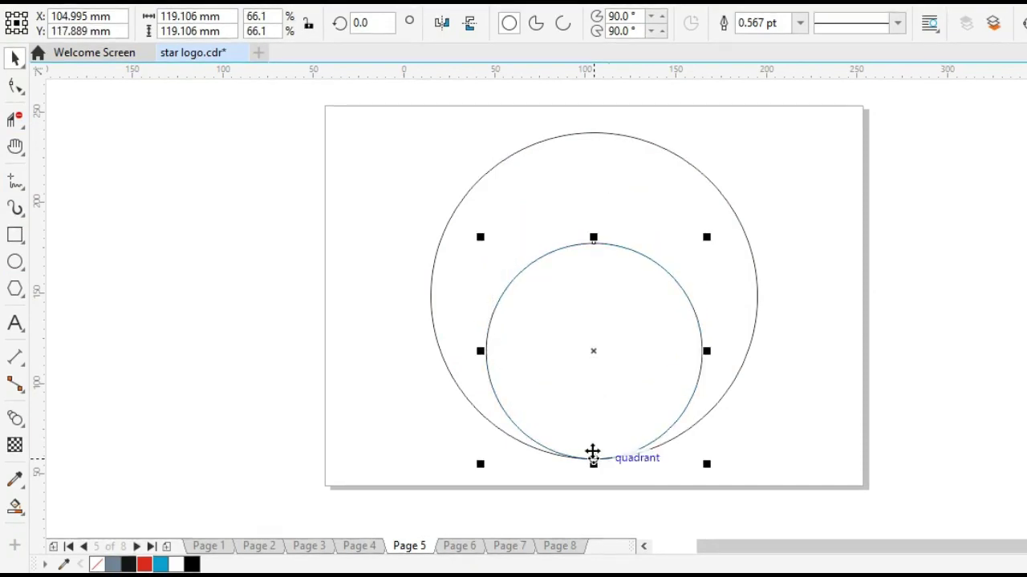
left_click(628, 415)
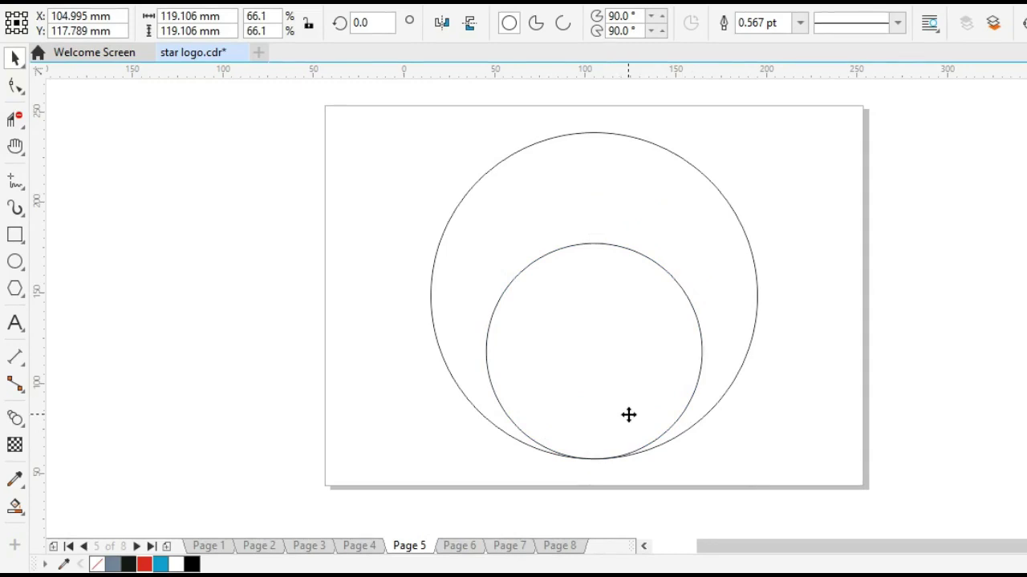
- Set the small circle's rotation centre to the large circle's centre and create 3 copies rotated by 270 degrees
left_click_drag(593, 353, 594, 295)
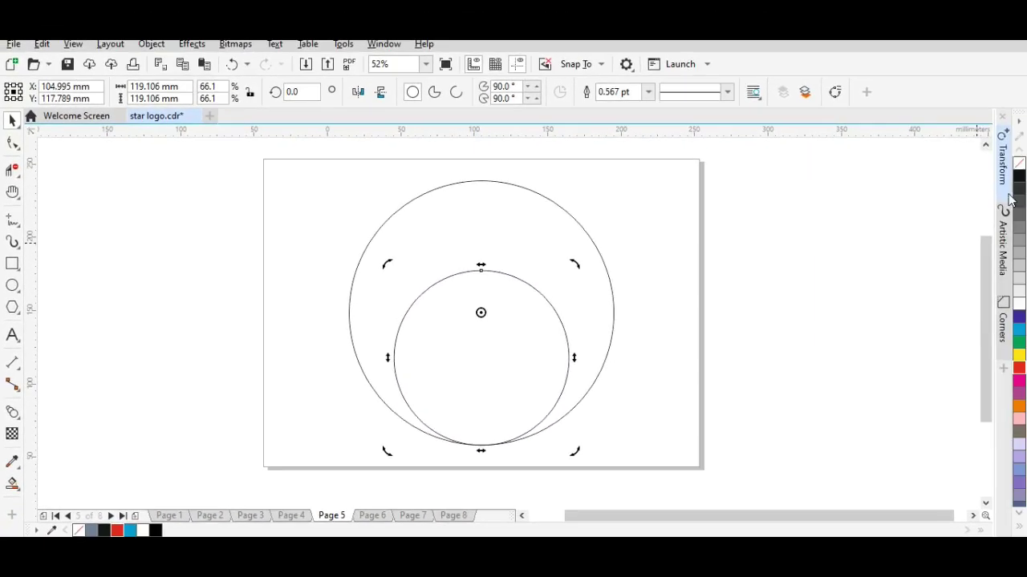
left_click(1004, 172)
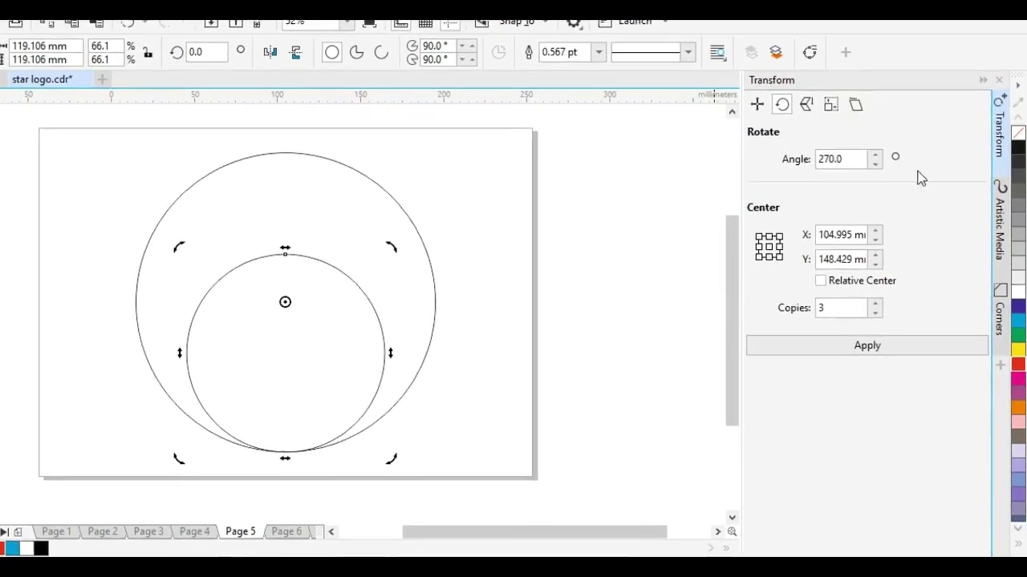
double_click(855, 158)
type("27")
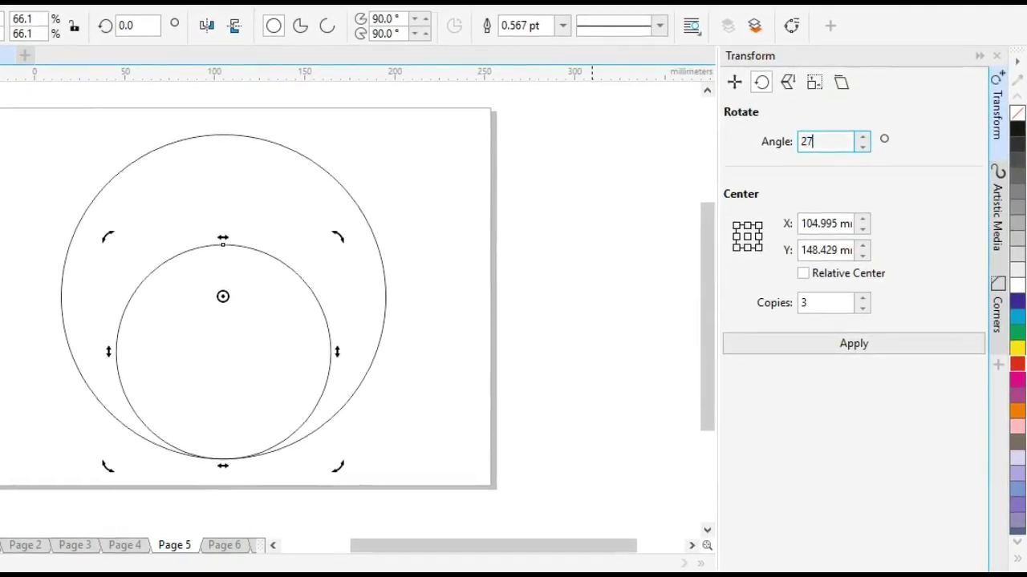
type("0")
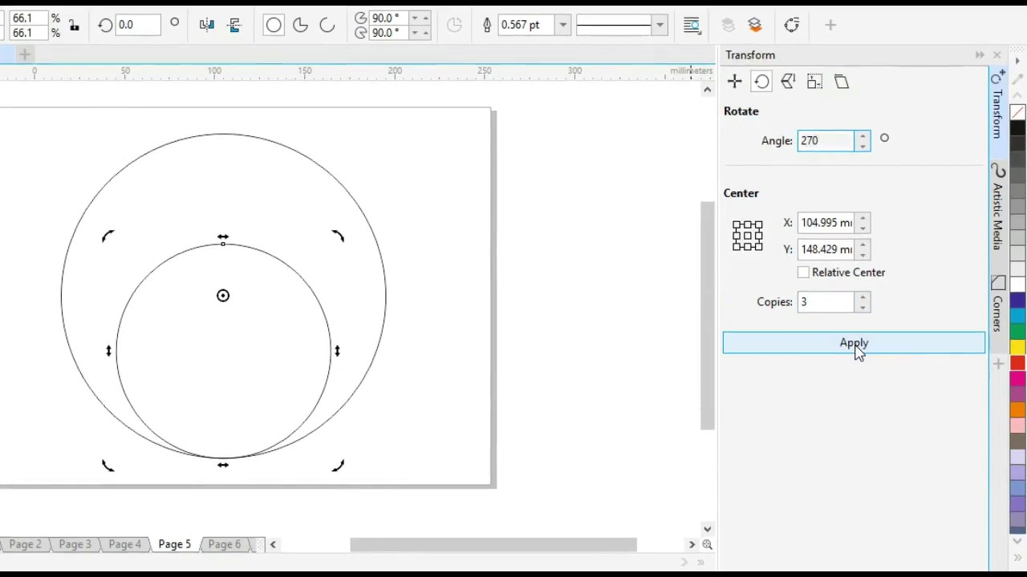
left_click(855, 345)
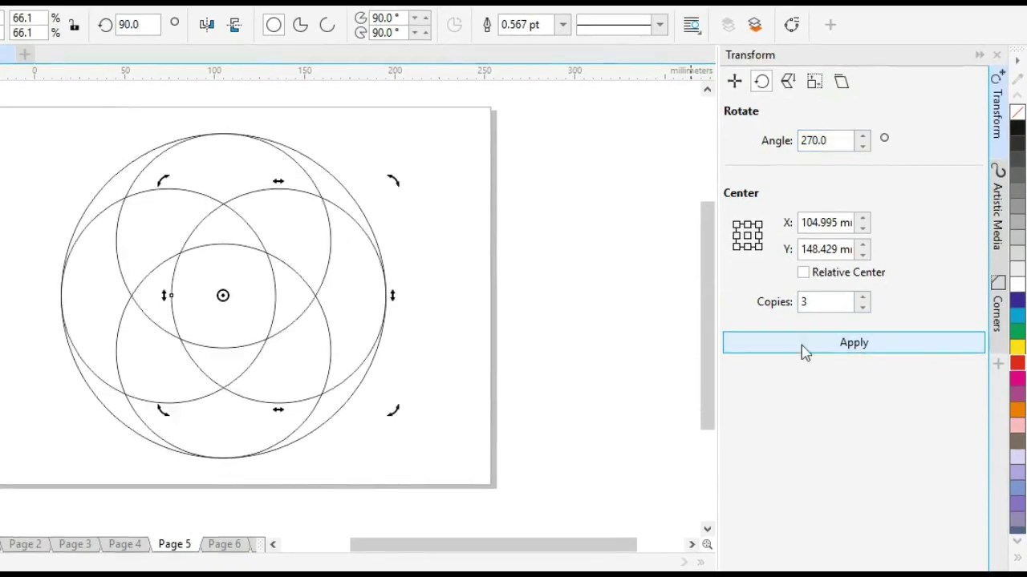
left_click(978, 54)
left_click(199, 159)
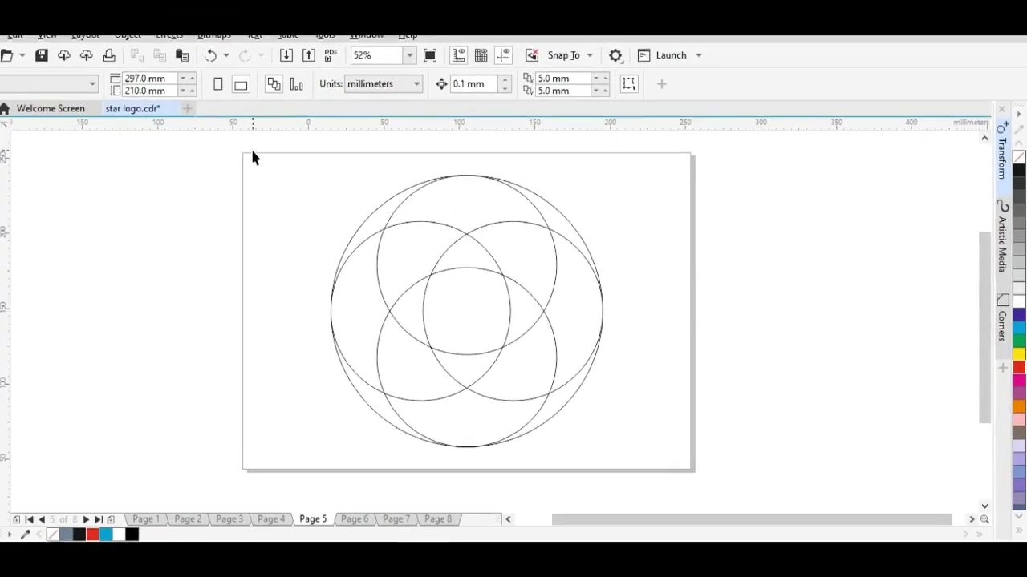
left_click_drag(252, 157, 658, 441)
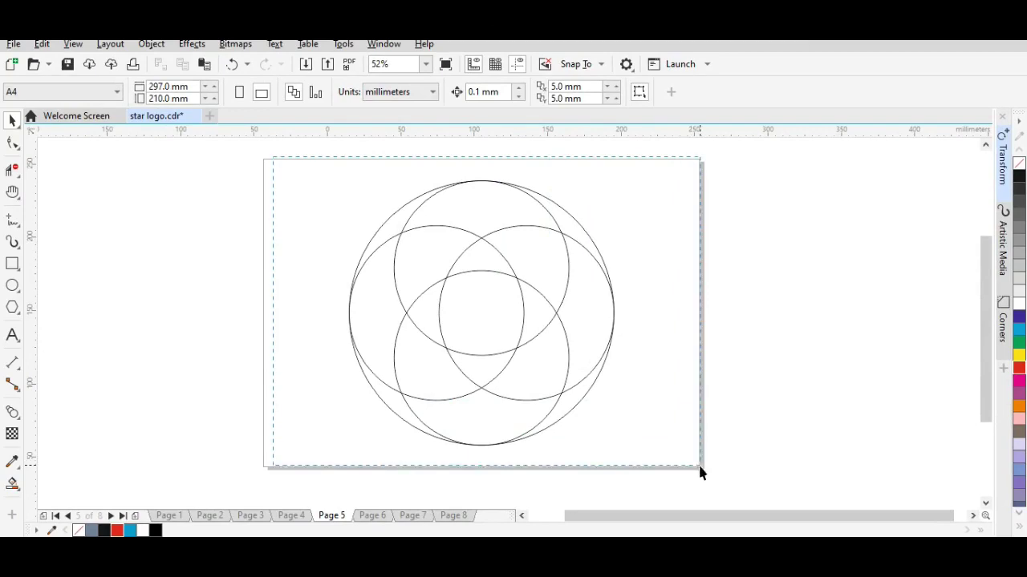
left_click_drag(700, 473, 699, 473)
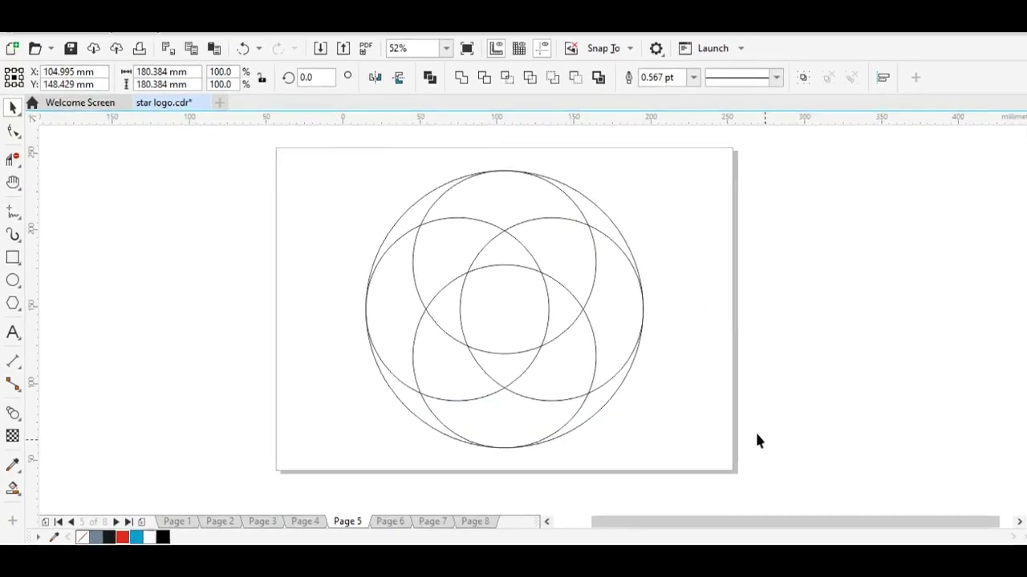
left_click(97, 261)
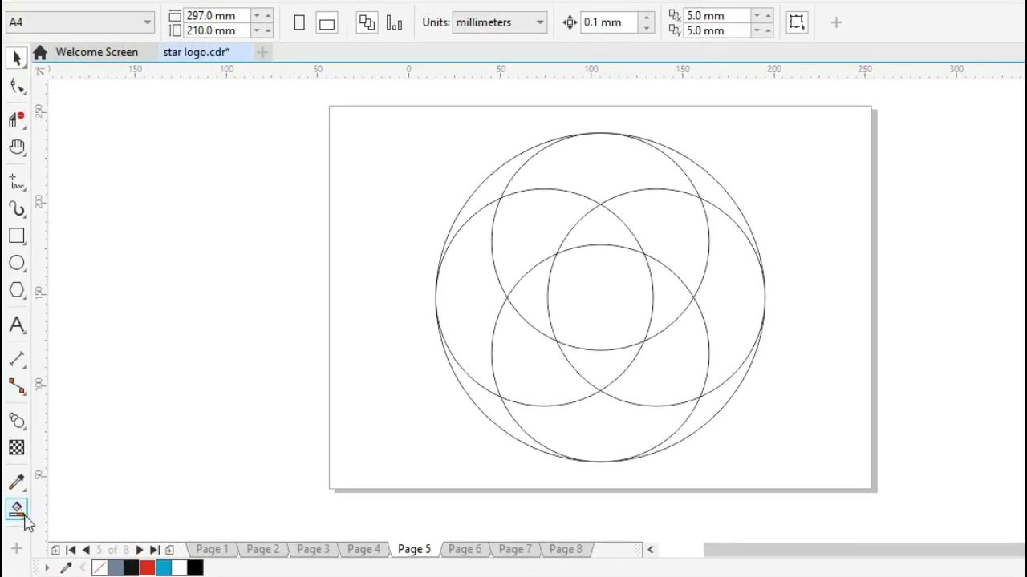
- Smart-fill three adjoining regions at the upper right of the overlapping circles with blue-grey, forming a crescent
left_click(17, 509)
left_click(631, 181)
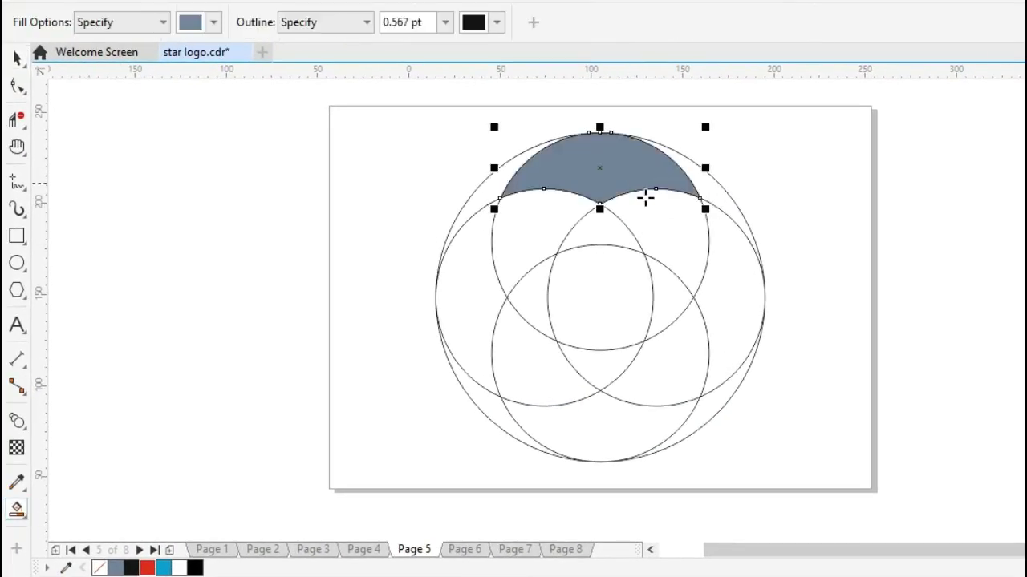
left_click(657, 223)
left_click(662, 292)
key("space")
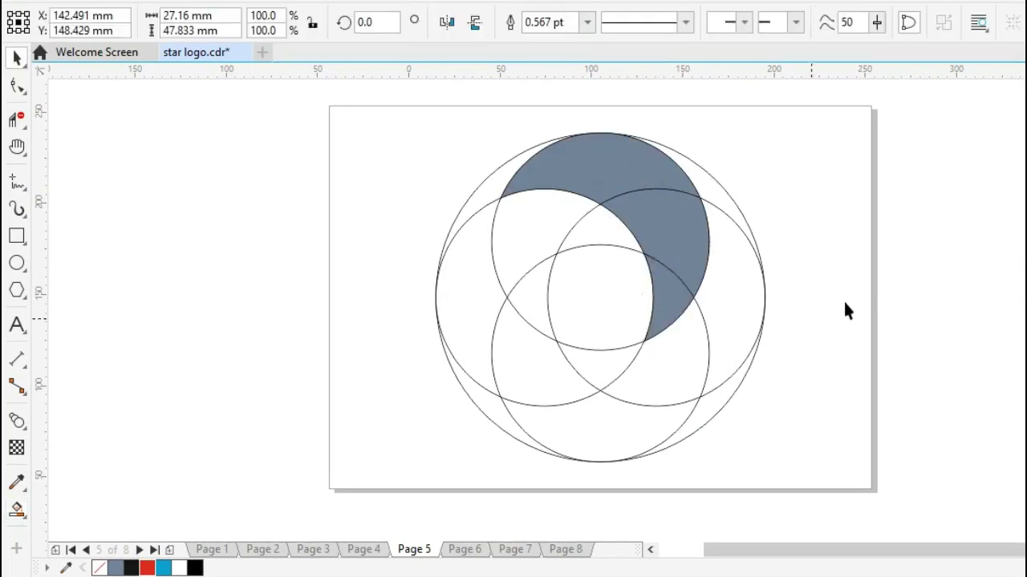
key("Escape")
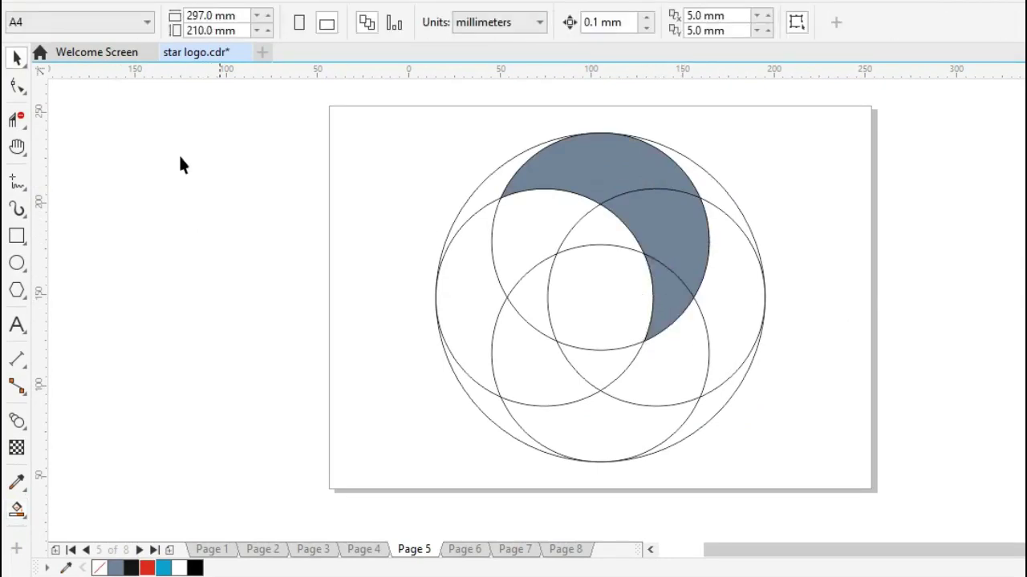
- Draw a horizontal line about 209 mm long from the circles' common centre out past the page's left edge
left_click(17, 184)
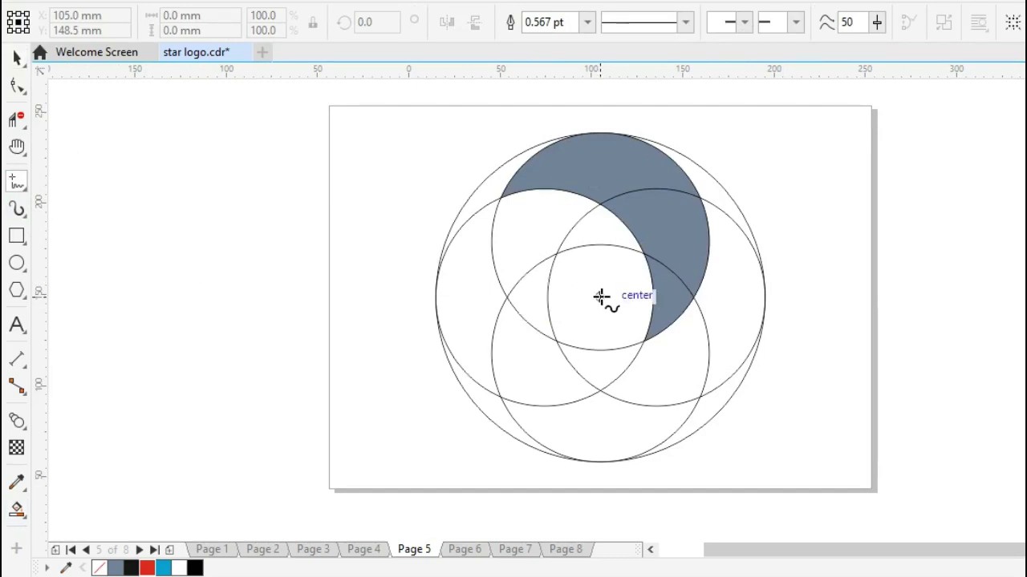
left_click(602, 297)
left_click(211, 343, "ctrl")
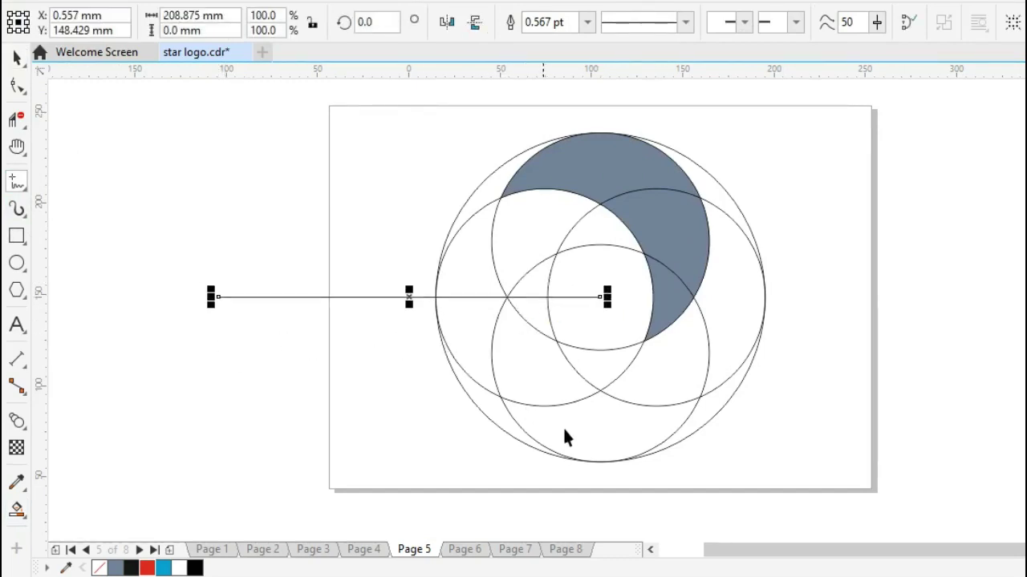
- Delete all construction circles, keeping the filled crescent pieces and the horizontal line
key("space")
left_click(696, 430)
key("Delete")
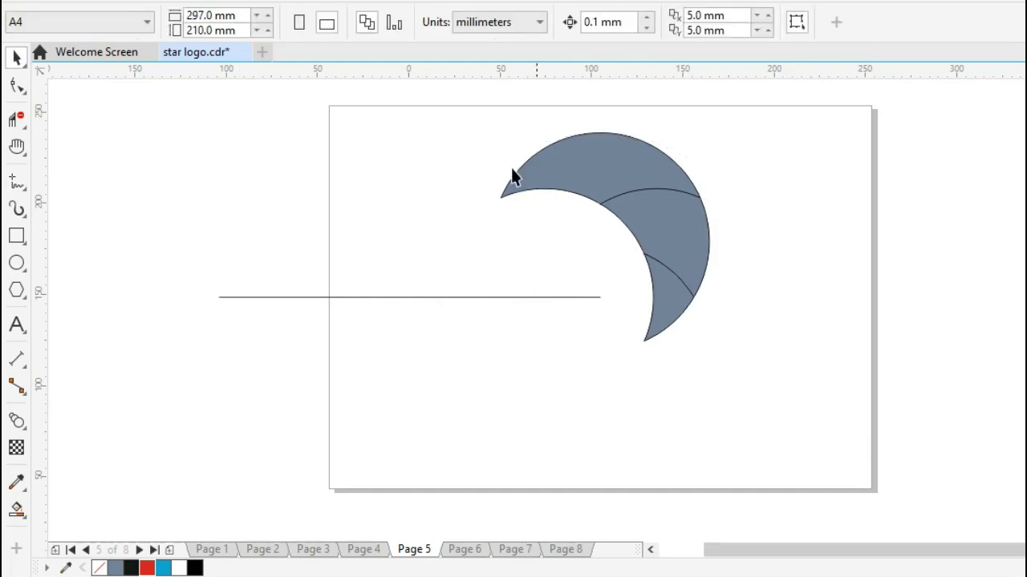
- Weld the three filled crescent pieces together and remove the fill from the resulting shape
left_click_drag(812, 407, 813, 409)
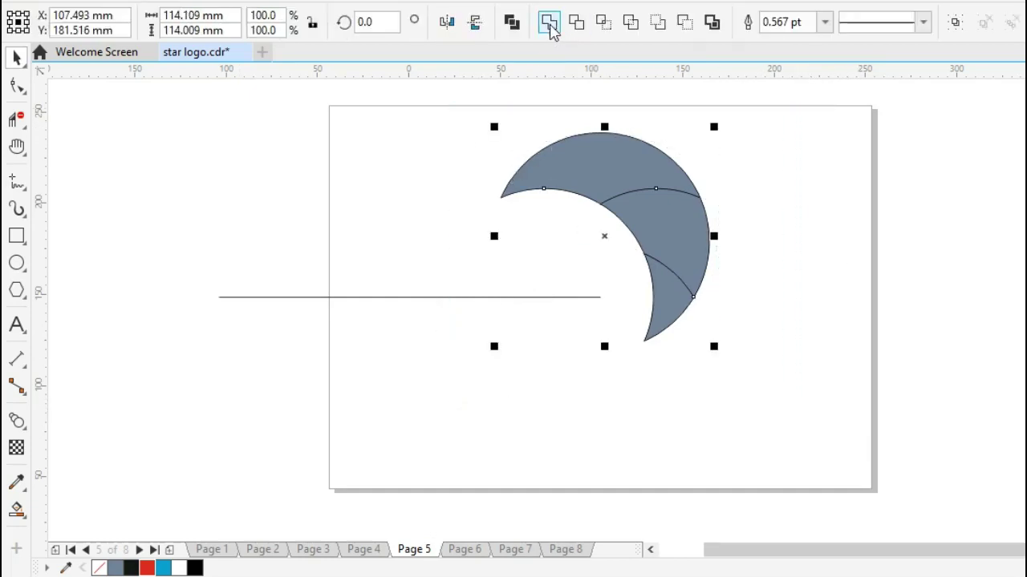
left_click(549, 25)
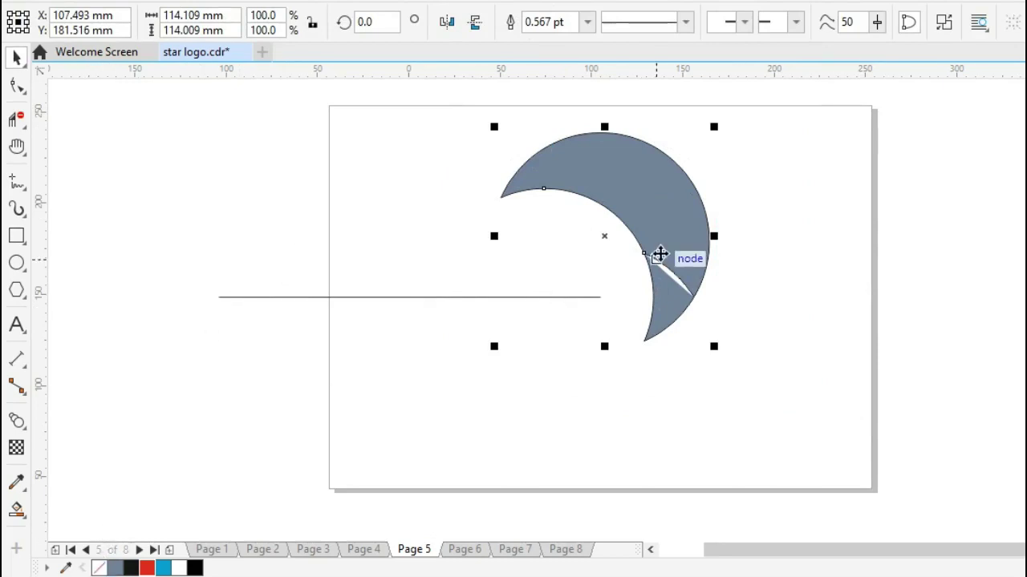
left_click(97, 569)
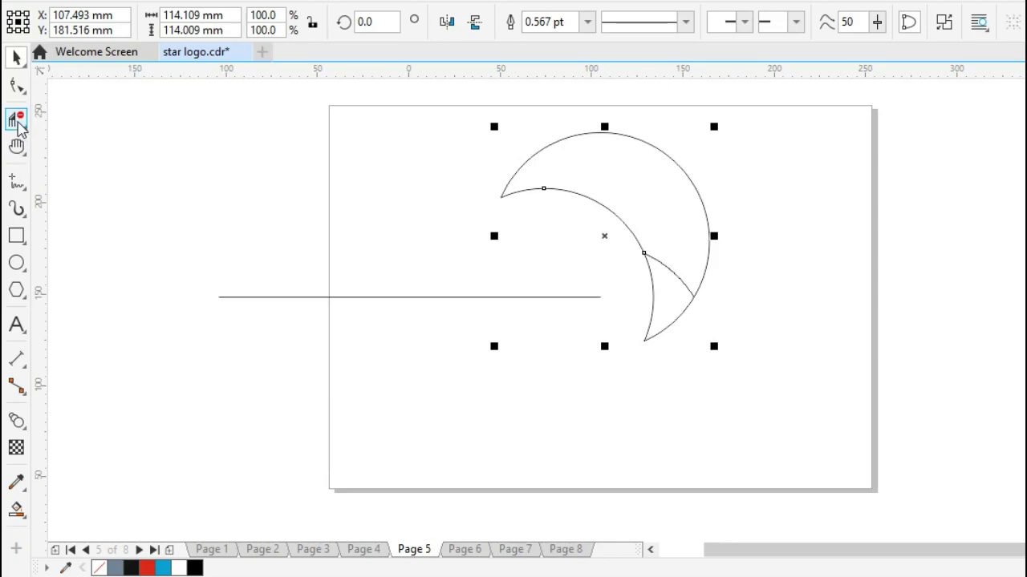
- Delete the leftover arc segment crossing the crescent's lower part with the Virtual Segment Delete tool
left_click(18, 123)
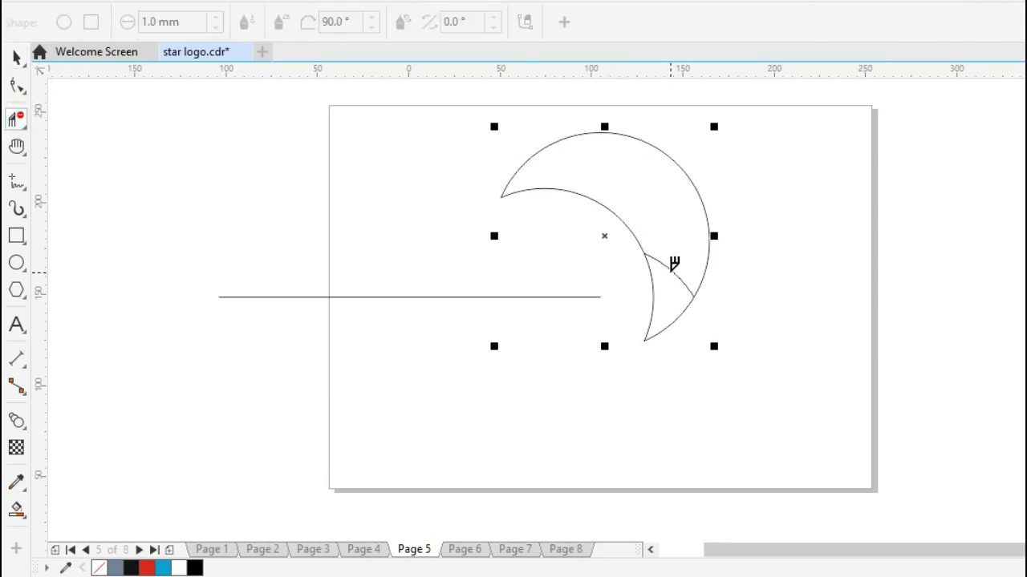
left_click(680, 274)
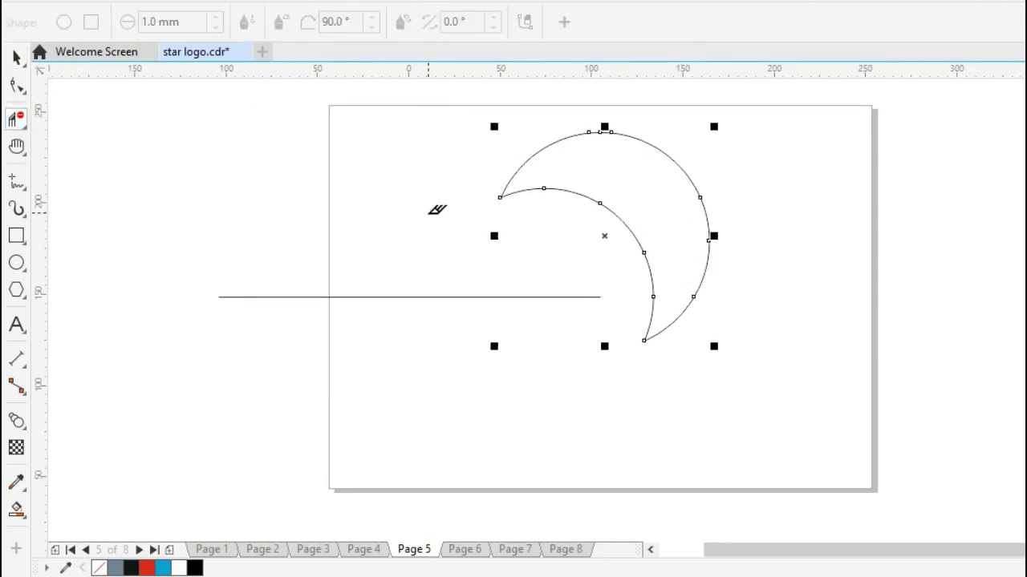
key("space")
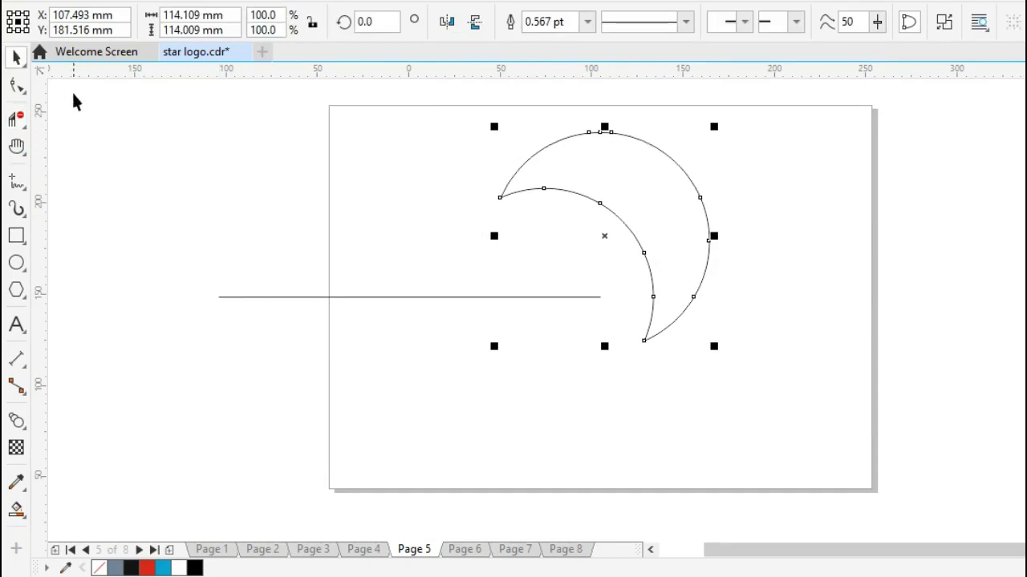
- Break the crescent outline at both tip nodes and break it apart into separate outer and inner arcs
left_click(14, 86)
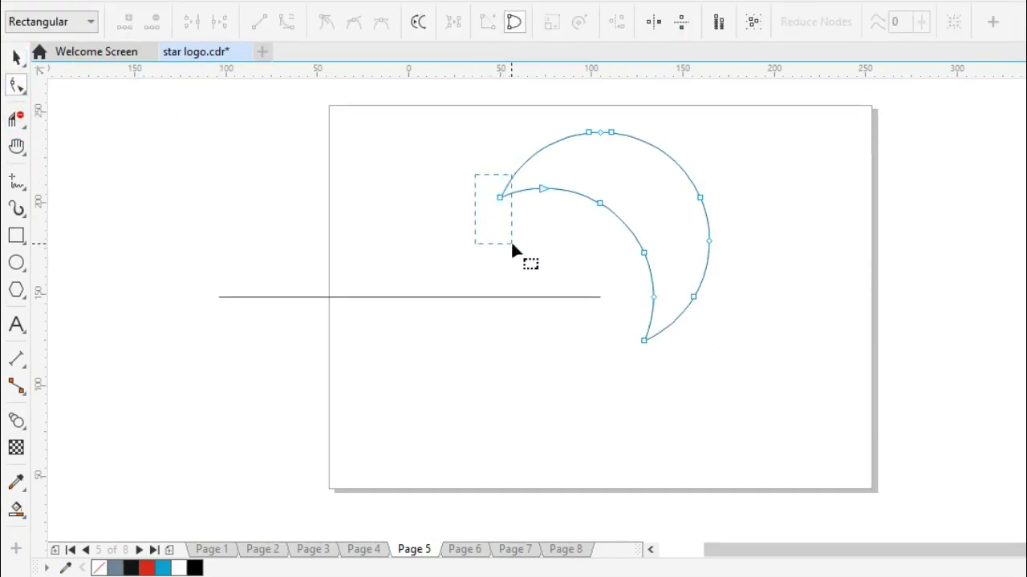
left_click_drag(474, 174, 511, 245)
left_click(219, 22)
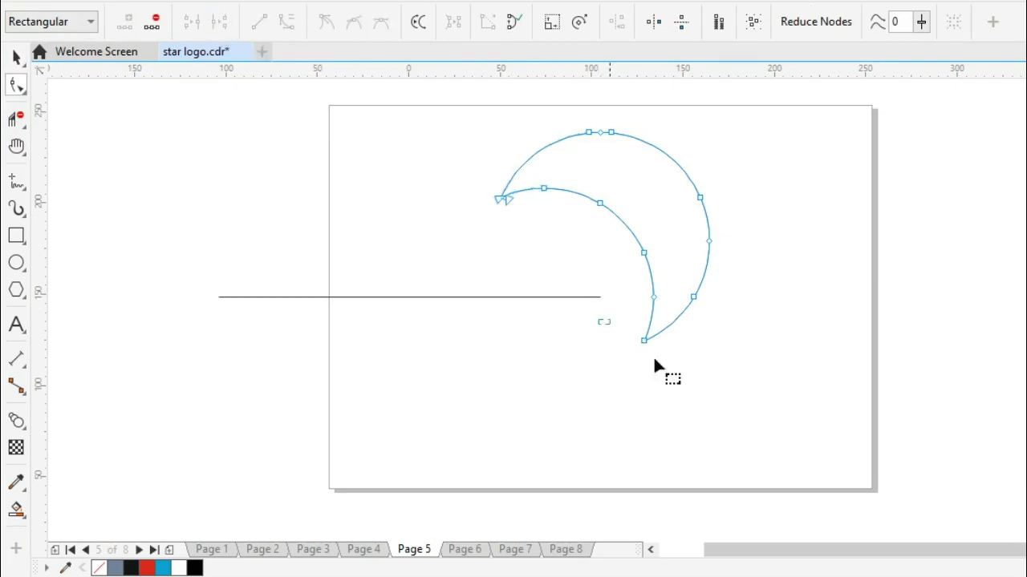
left_click_drag(597, 319, 653, 363)
left_click(219, 22)
key("ctrl+k")
key("space")
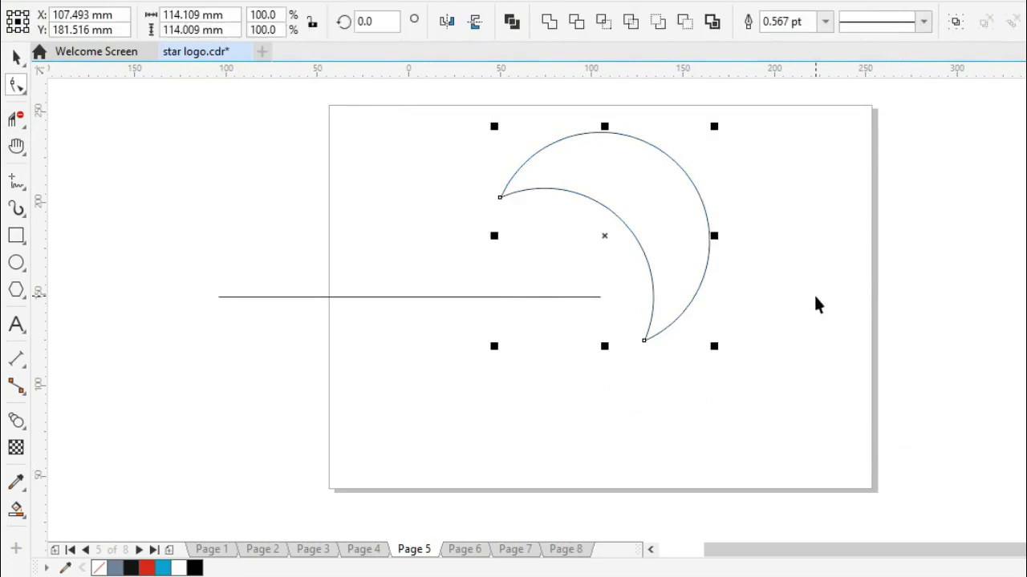
- Move the outer arc away from the inner arc to check their separation, and undo the move
left_click(813, 295)
left_click_drag(670, 193, 731, 154)
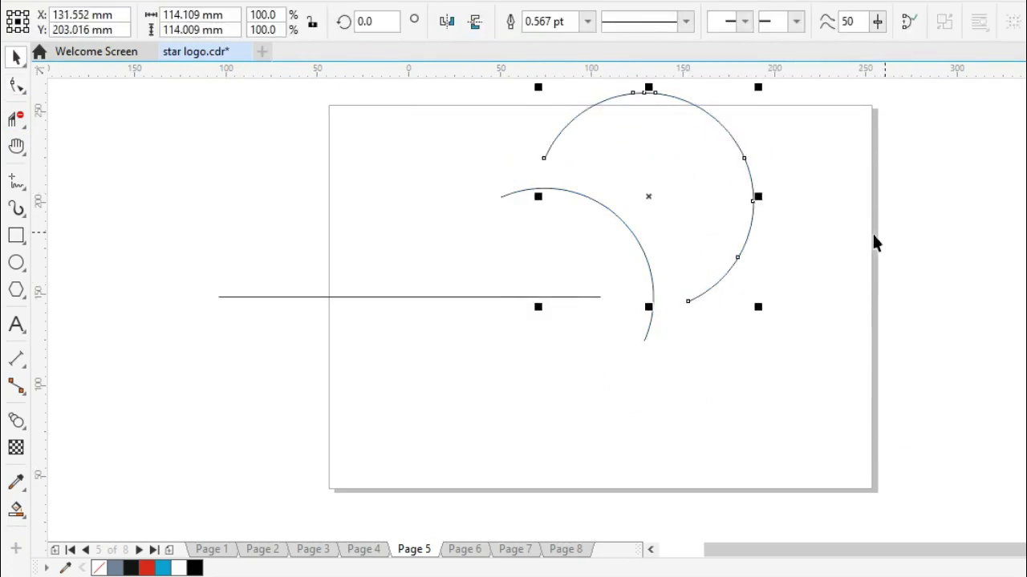
key("ctrl+z")
- Select the crescent's inner arc and colour its outline red
left_click(708, 328)
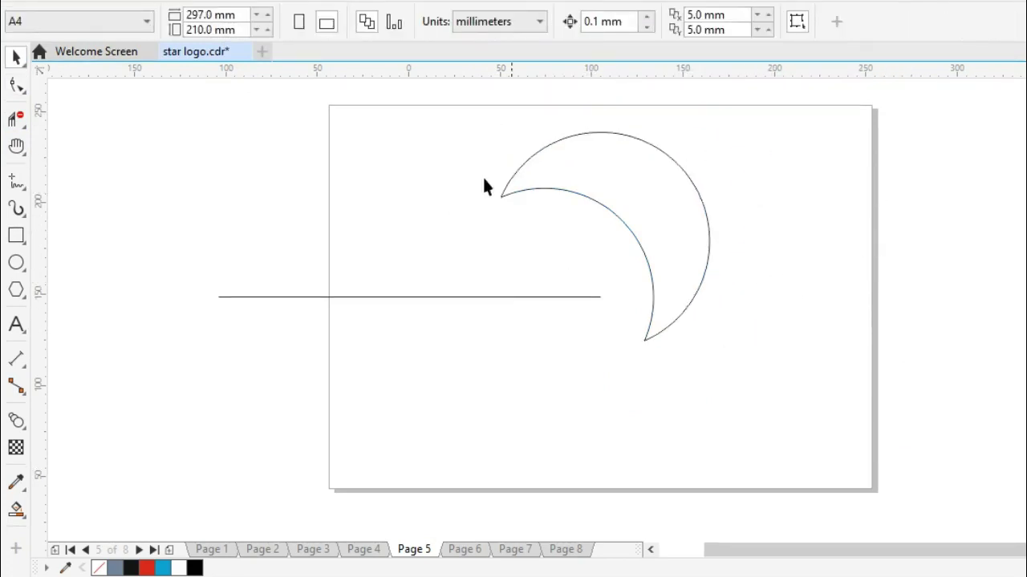
left_click_drag(670, 437, 671, 437)
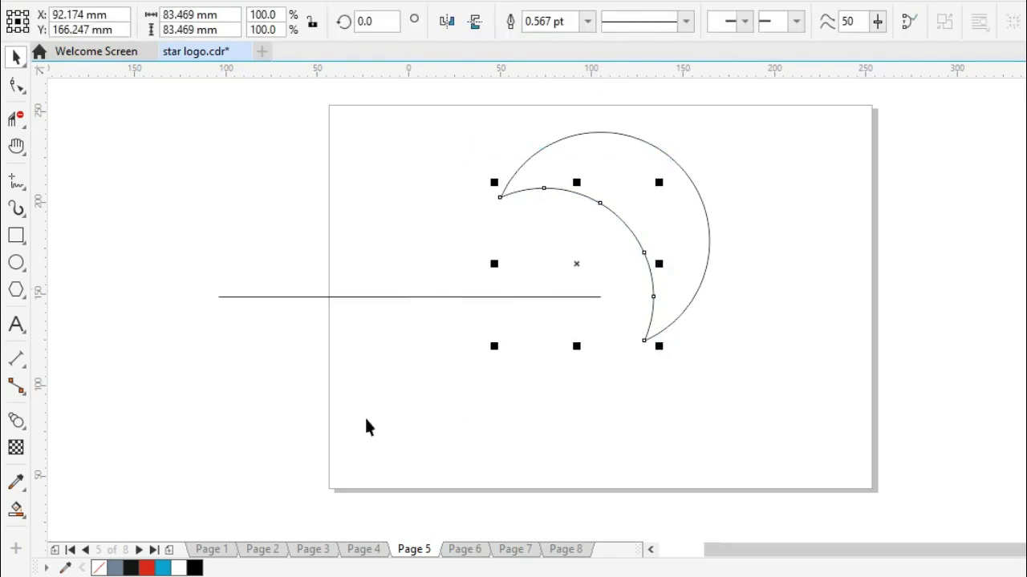
right_click(147, 568)
- Place a copy of the crescent's outer arc over the red inner arc and nudge it 0.1 mm to align
key("z")
left_click_drag(439, 114, 784, 390)
left_click_drag(360, 96, 879, 473)
key("h")
left_click_drag(813, 428, 804, 387)
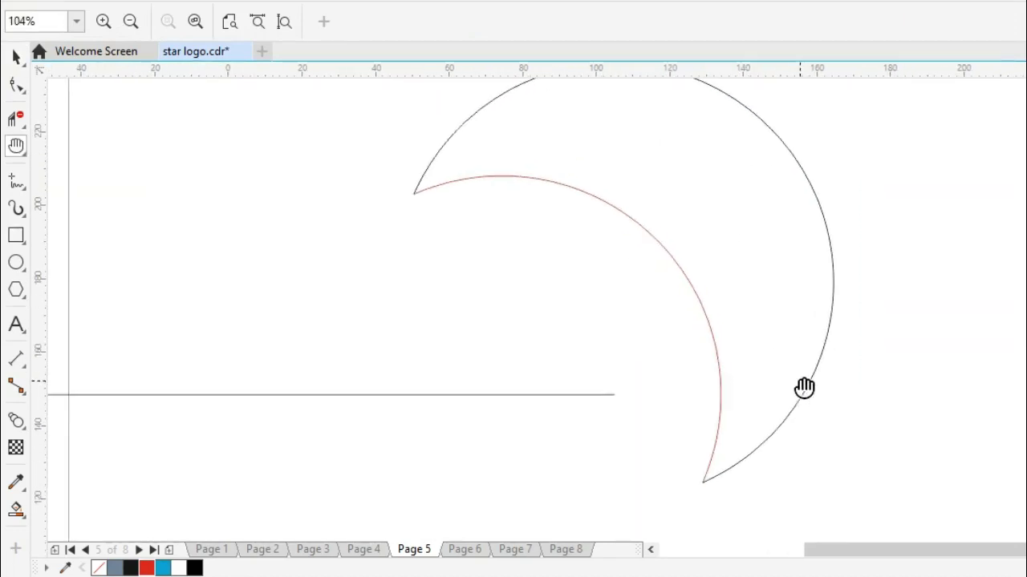
key("space")
left_click(812, 192)
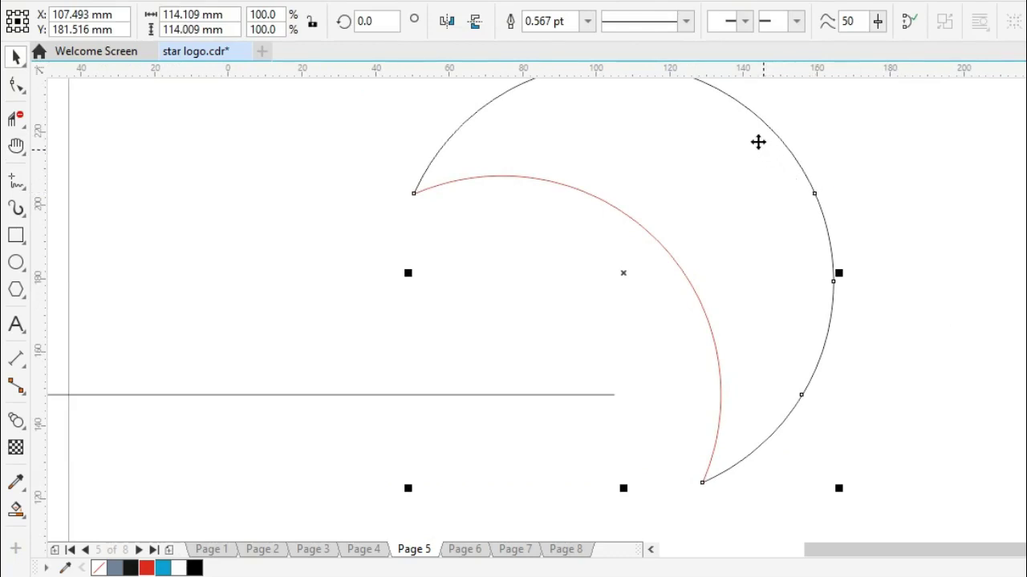
left_click_drag(747, 111, 637, 223)
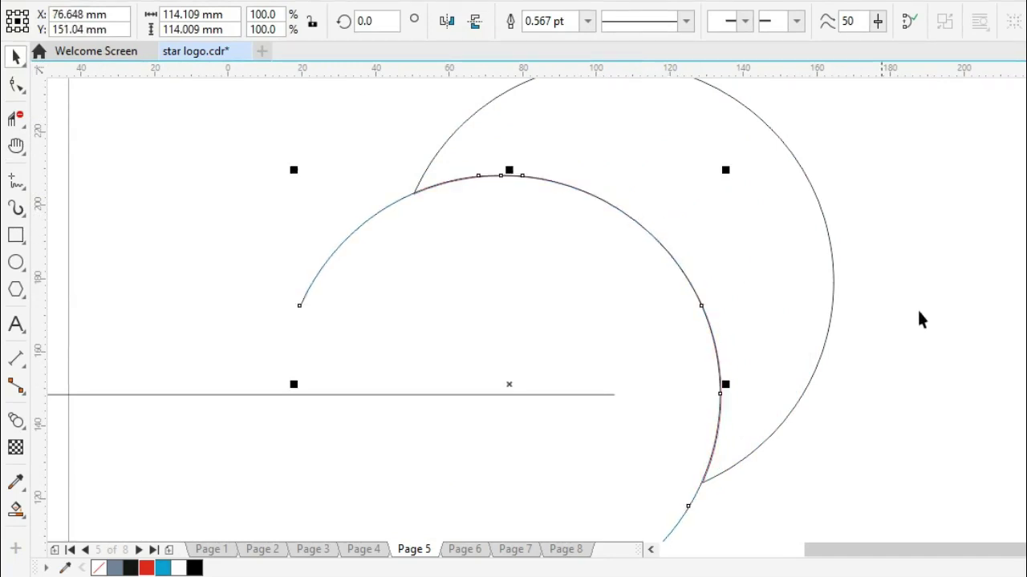
key("Right")
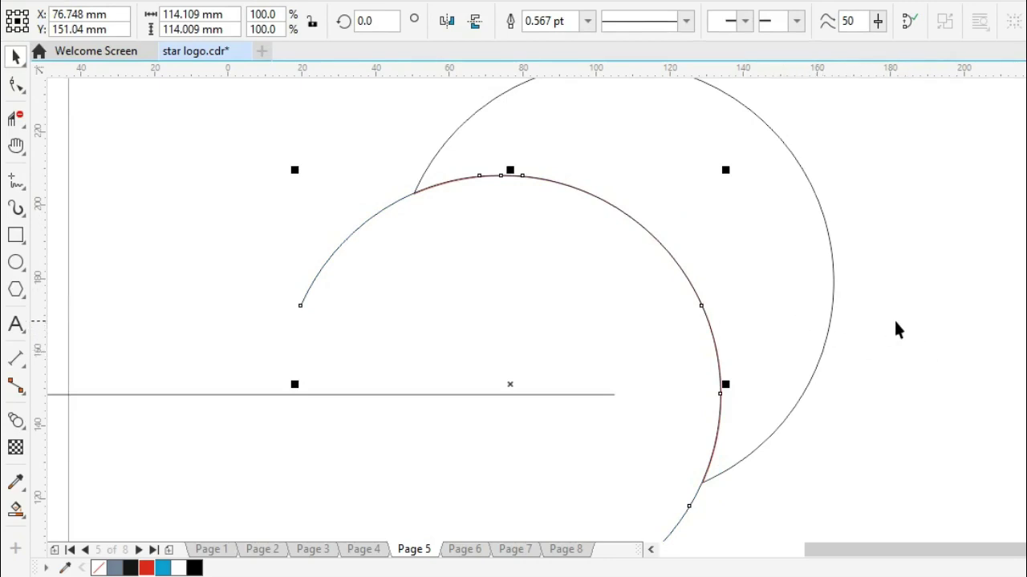
left_click(897, 329)
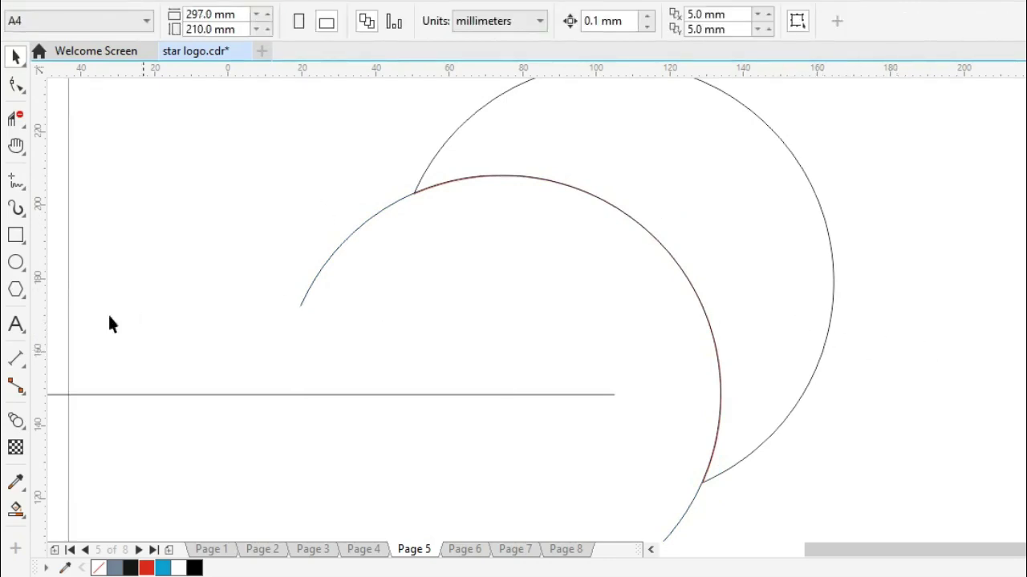
- Blend the outer arc to its copy over the red arc, using 9 blend steps
left_click(16, 420)
left_click_drag(814, 192, 597, 302)
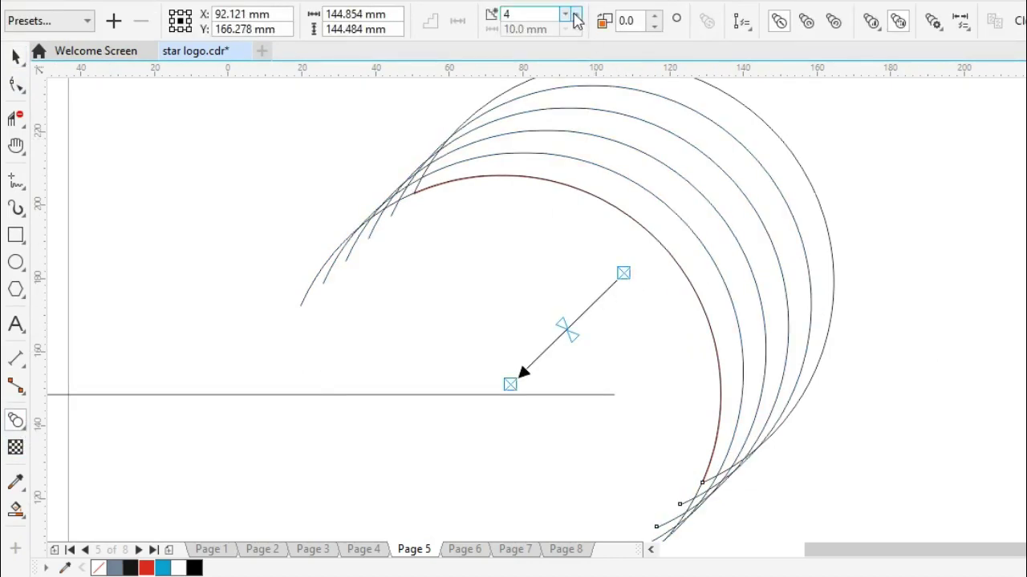
left_click(577, 16)
left_click(576, 16)
left_click(576, 16)
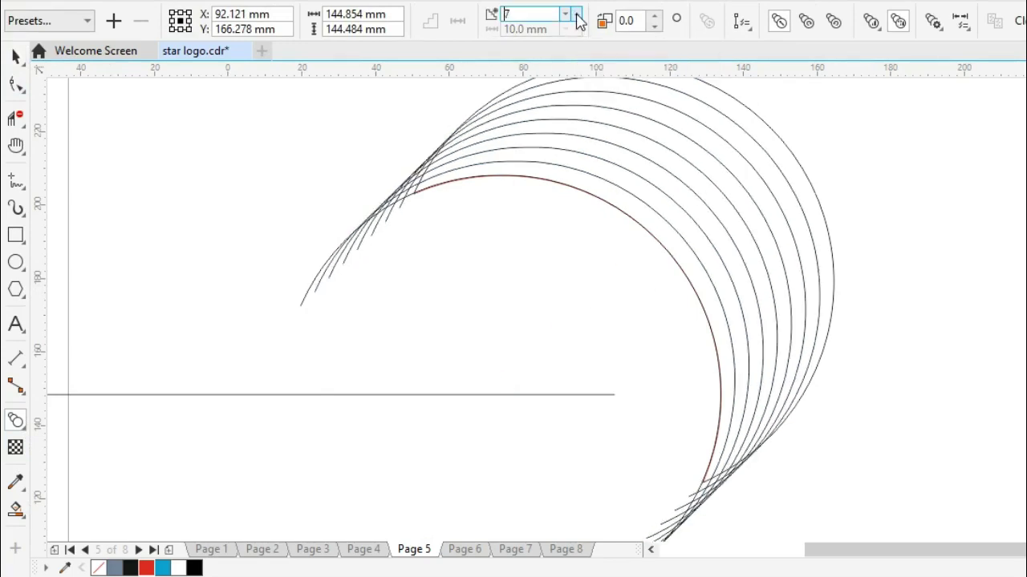
left_click(577, 16)
left_click(576, 16)
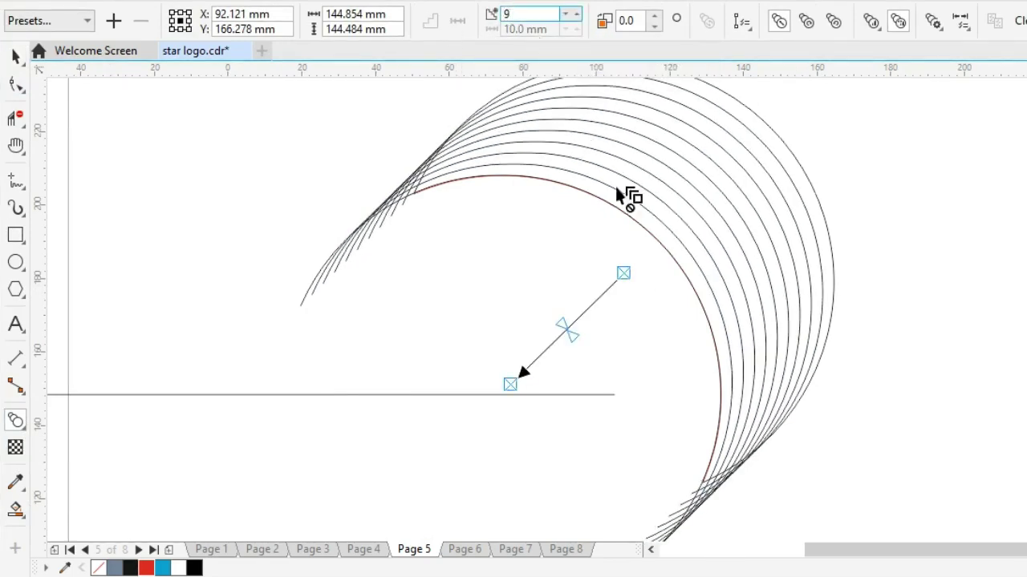
- Break the blend apart and ungroup all of its intermediate arcs
key("space")
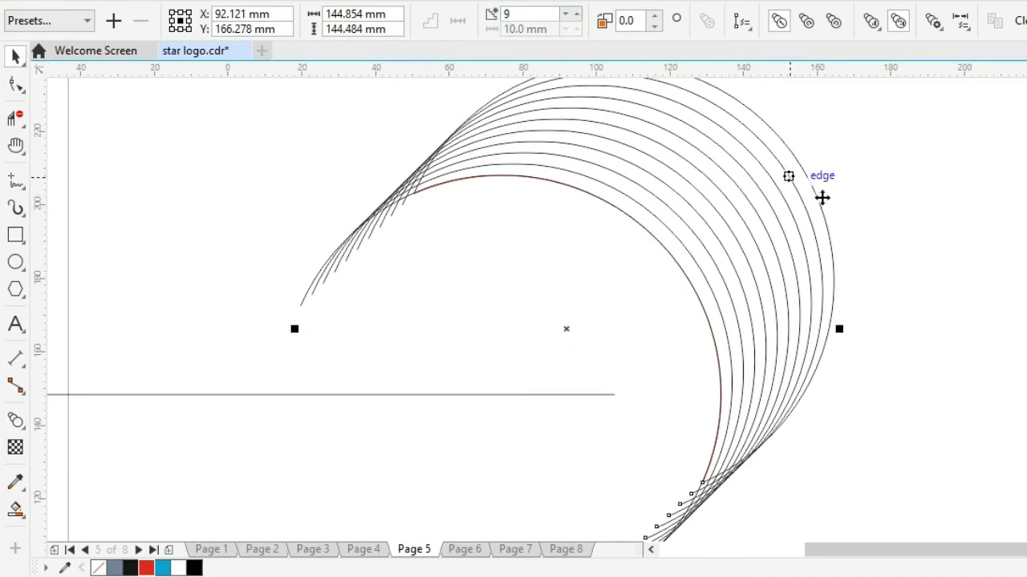
left_click(689, 180)
left_click(677, 175)
right_click(676, 174)
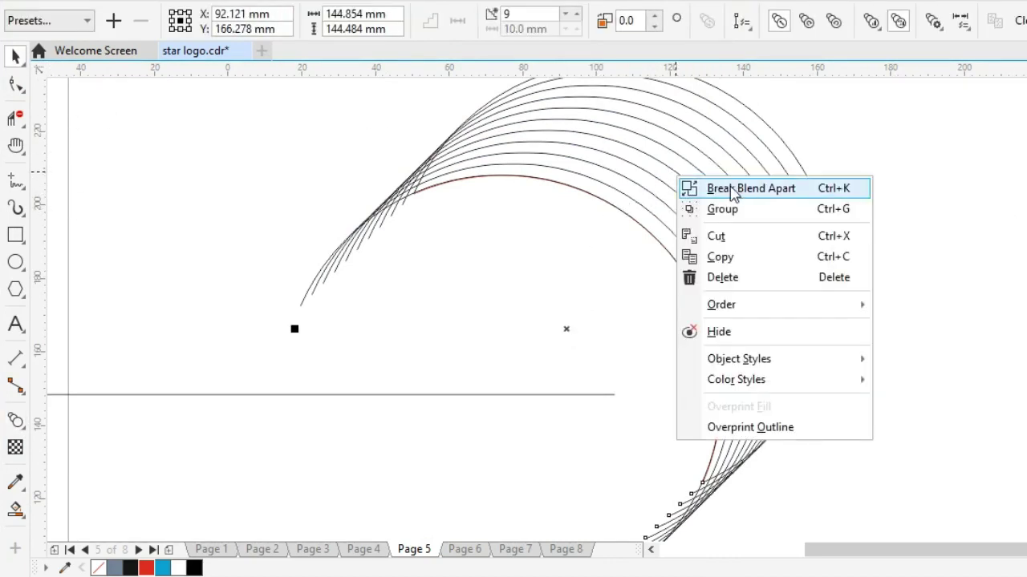
left_click(738, 189)
left_click(899, 198)
left_click(649, 166)
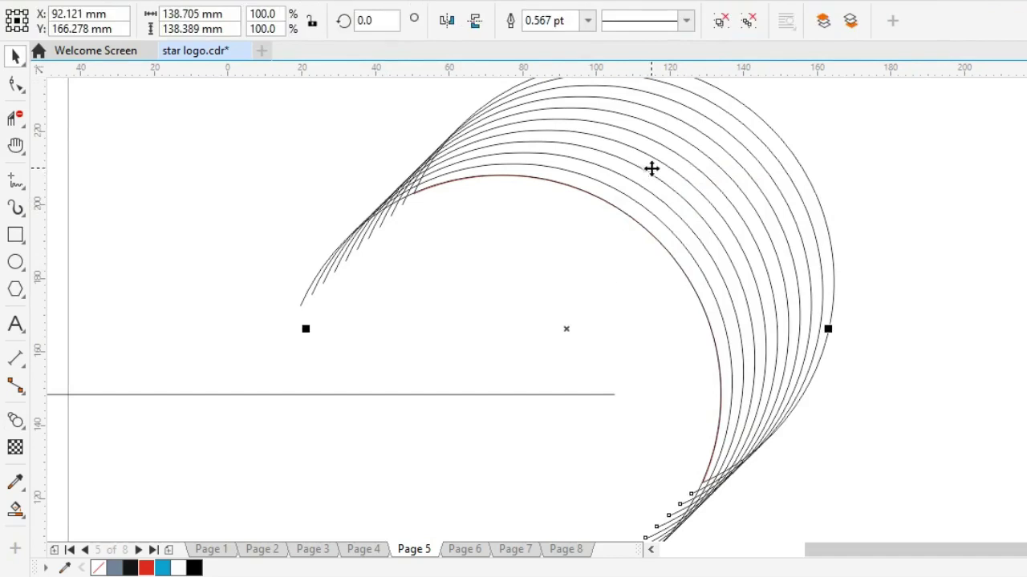
right_click(652, 168)
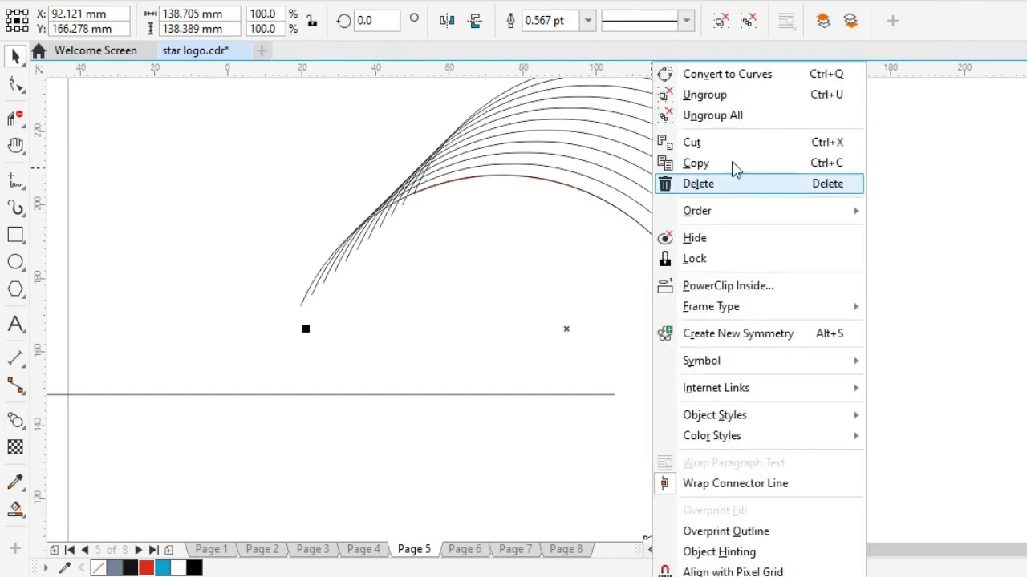
left_click(711, 117)
left_click(967, 199)
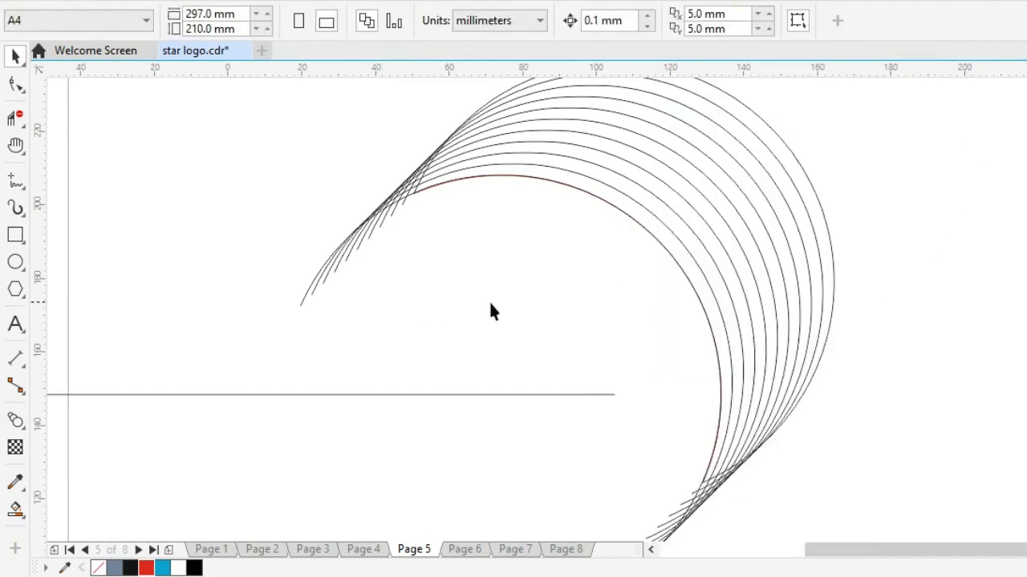
- Pull the copied arc off the red inner arc and delete it
key("z")
left_click_drag(149, 114, 637, 376)
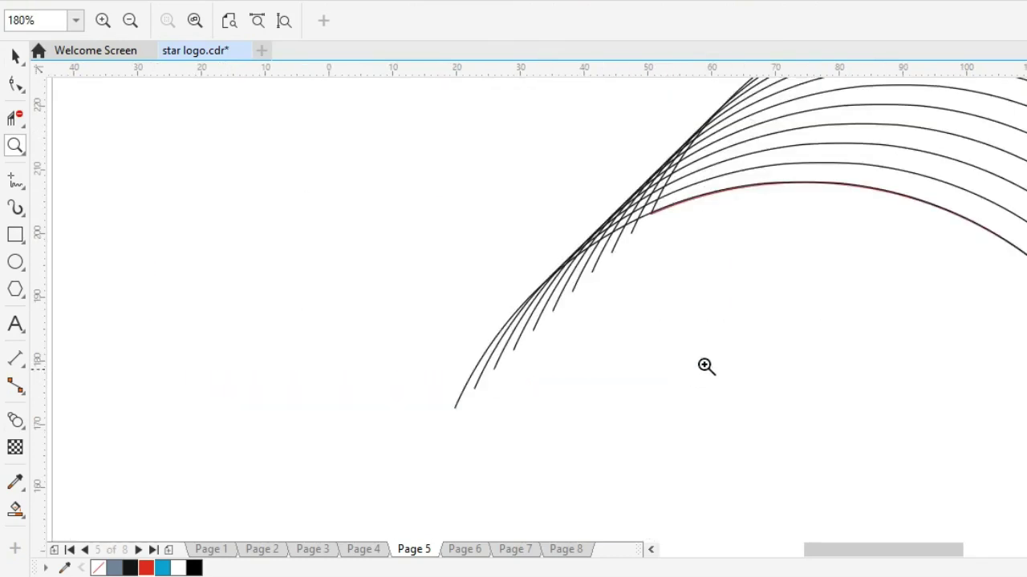
key("h")
left_click_drag(793, 350, 602, 305)
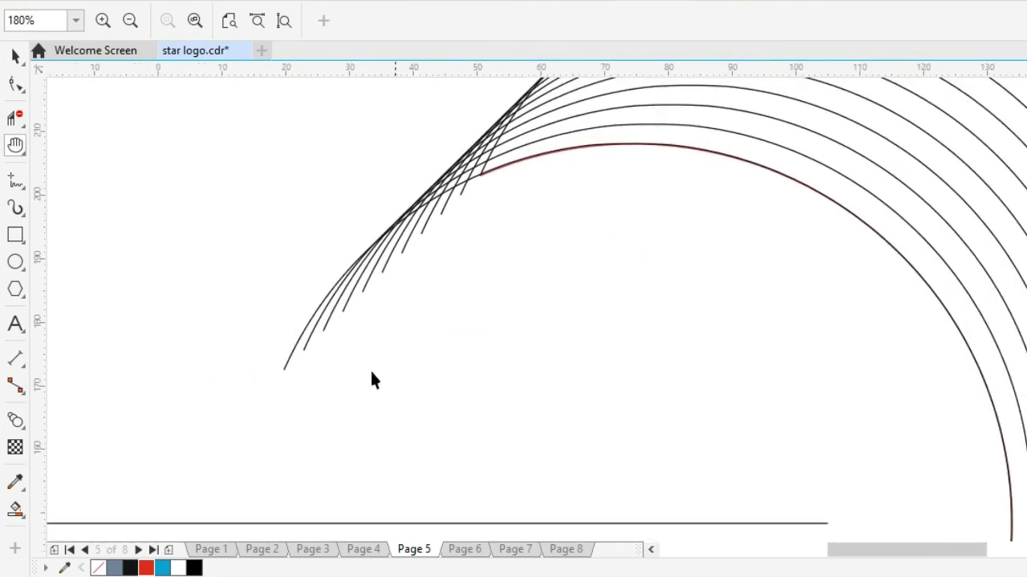
key("space")
left_click(285, 367)
left_click(178, 308)
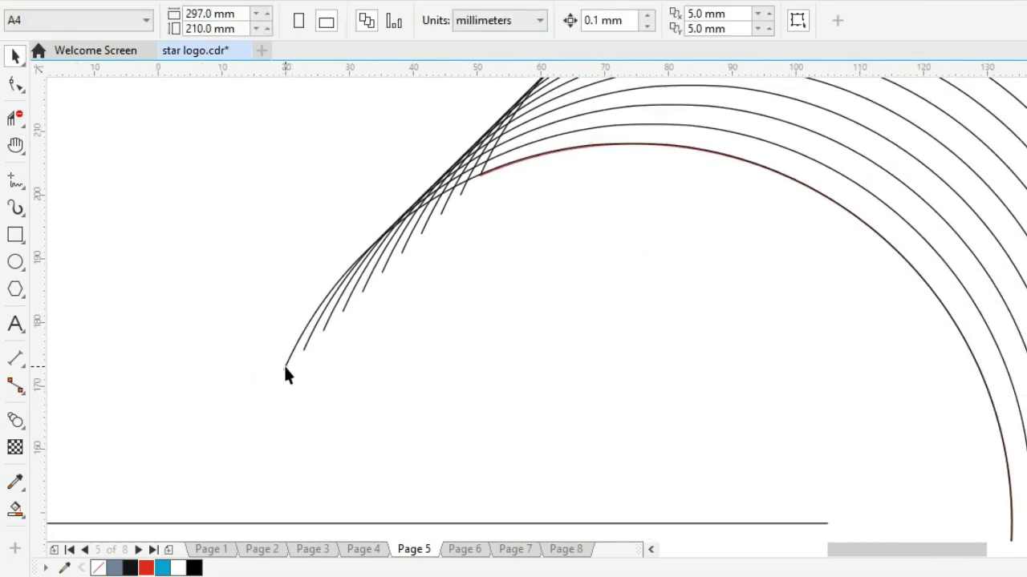
left_click_drag(284, 369, 161, 391)
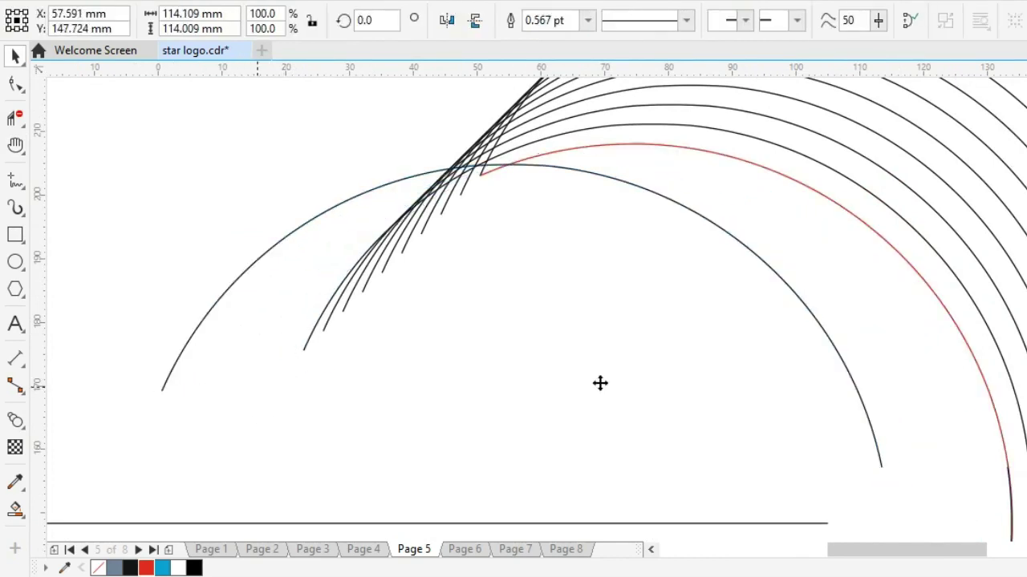
key("Delete")
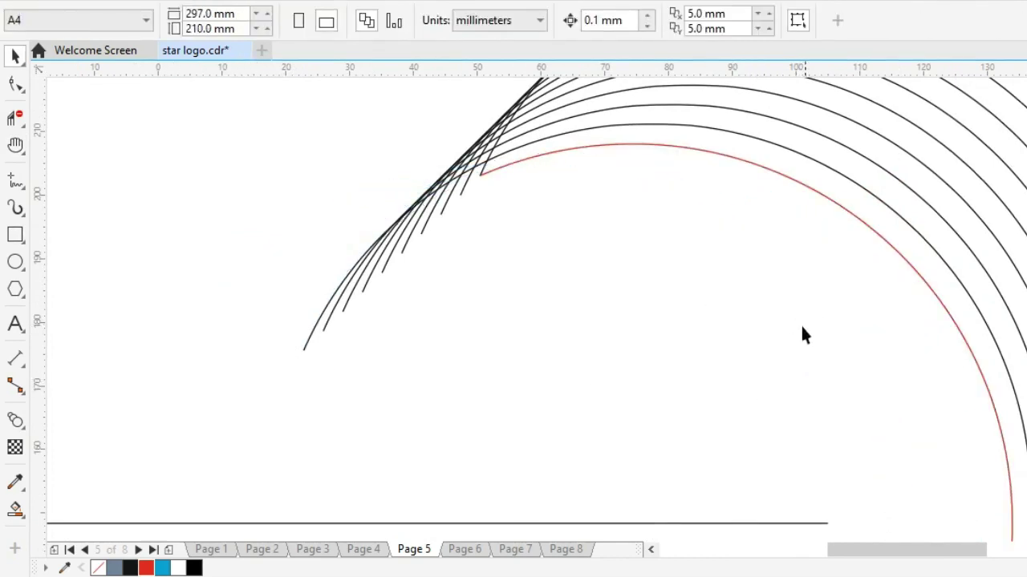
- Delete the overlapping arc tails extending past the crescent's upper-left tip with the Virtual Segment Delete tool
key("space")
left_click_drag(672, 217, 550, 360)
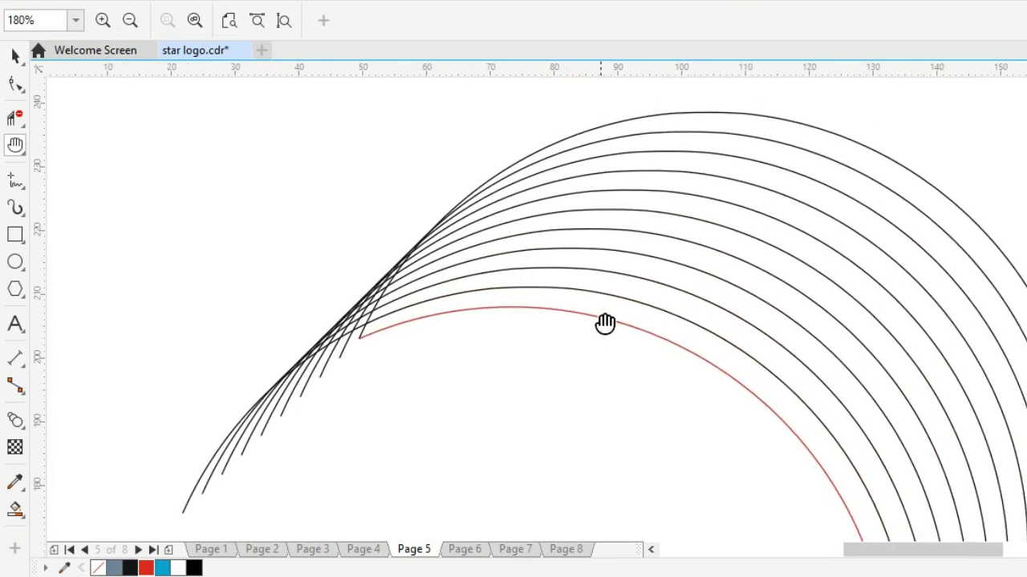
left_click_drag(604, 324, 635, 316)
key("z")
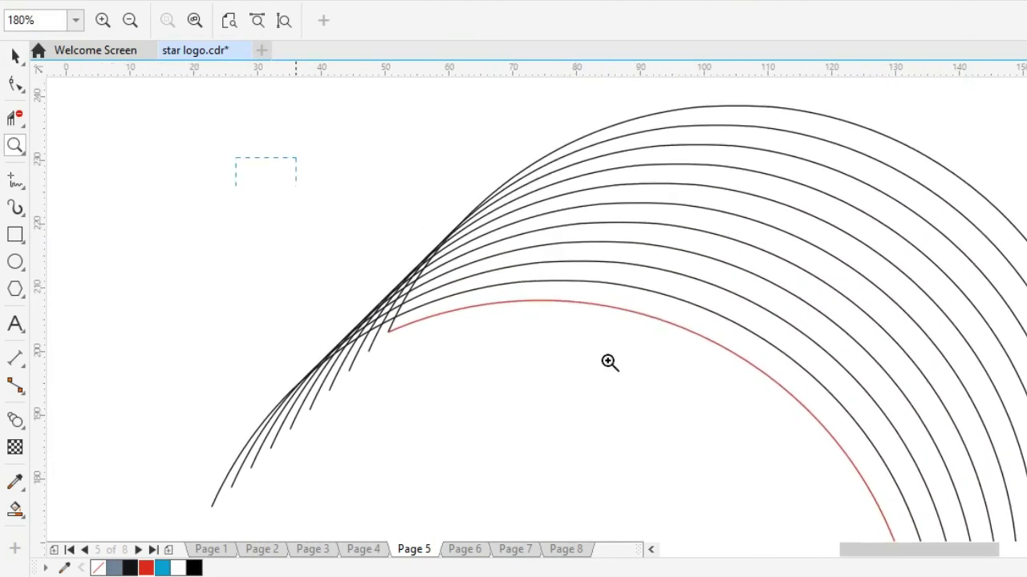
left_click_drag(609, 362, 653, 374)
key("space")
left_click_drag(601, 344, 452, 307)
key("space")
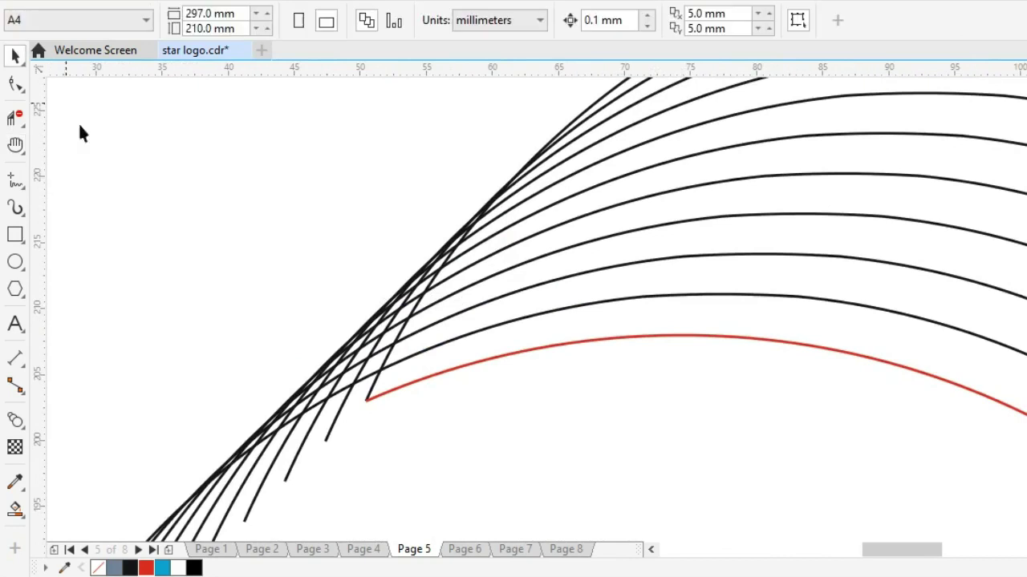
left_click(16, 118)
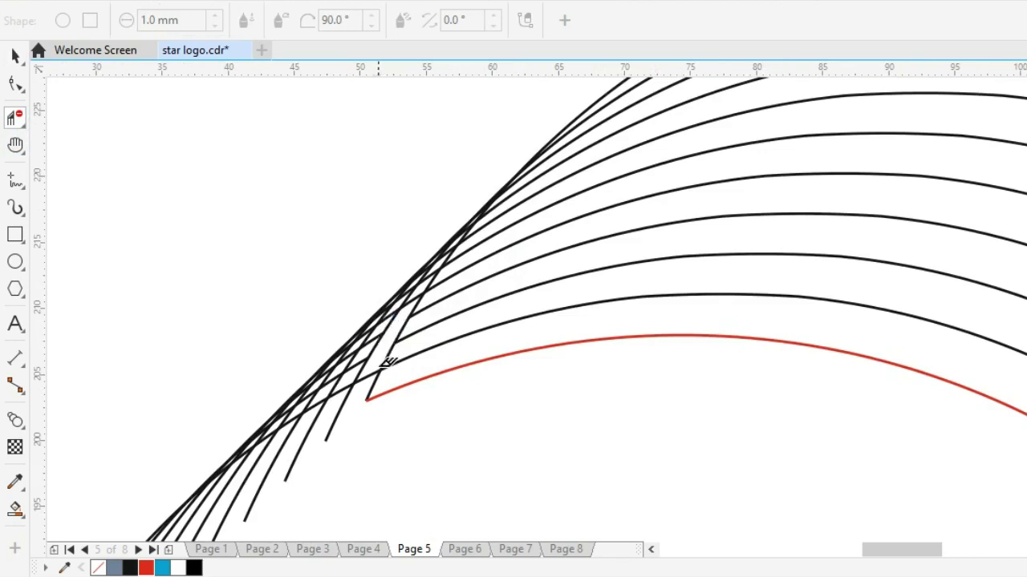
left_click_drag(342, 434, 277, 355)
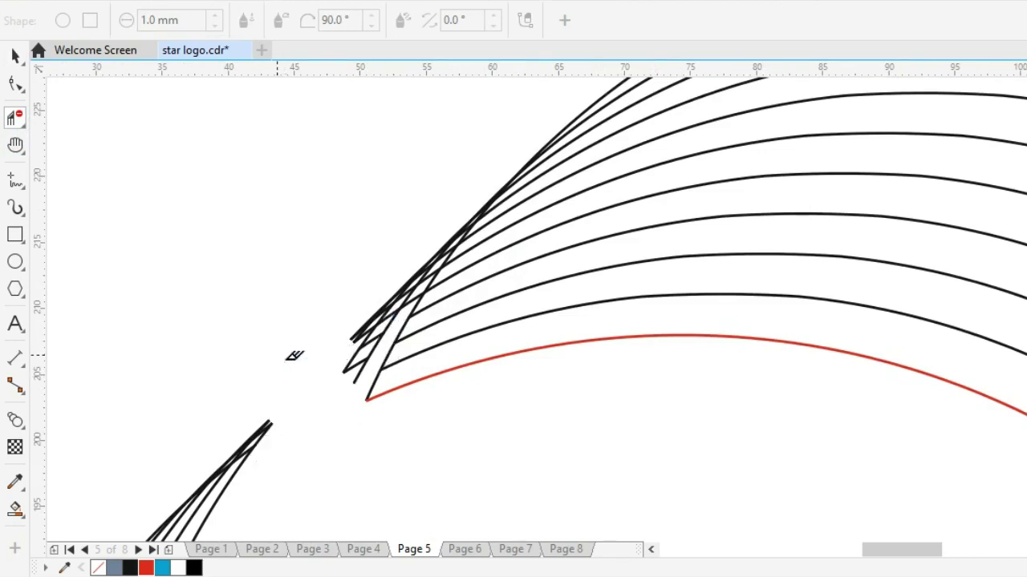
left_click_drag(363, 365, 352, 316)
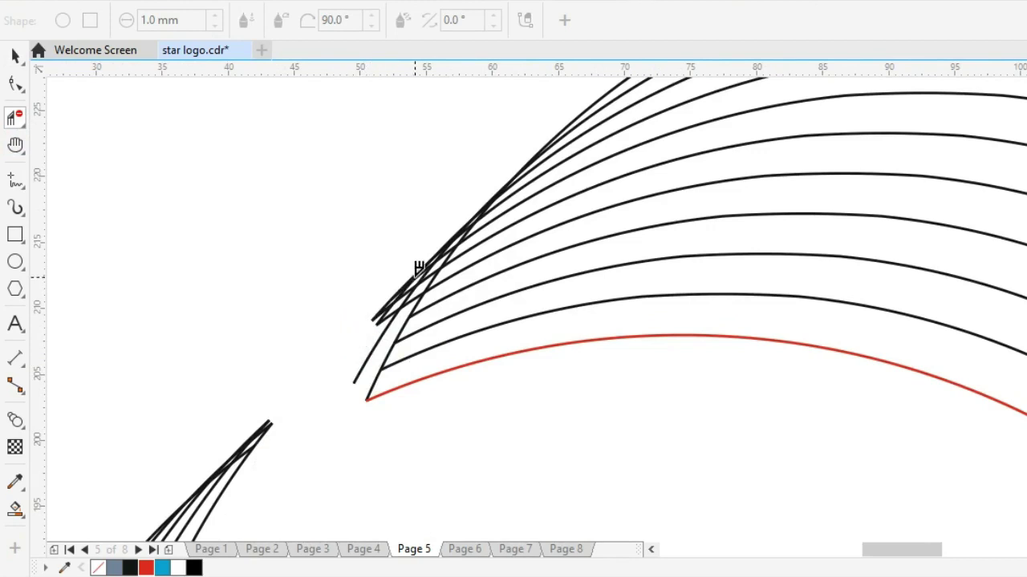
- Delete the remaining arc segments and detached fragments outside the outer arc near the upper-left tip
left_click(458, 227)
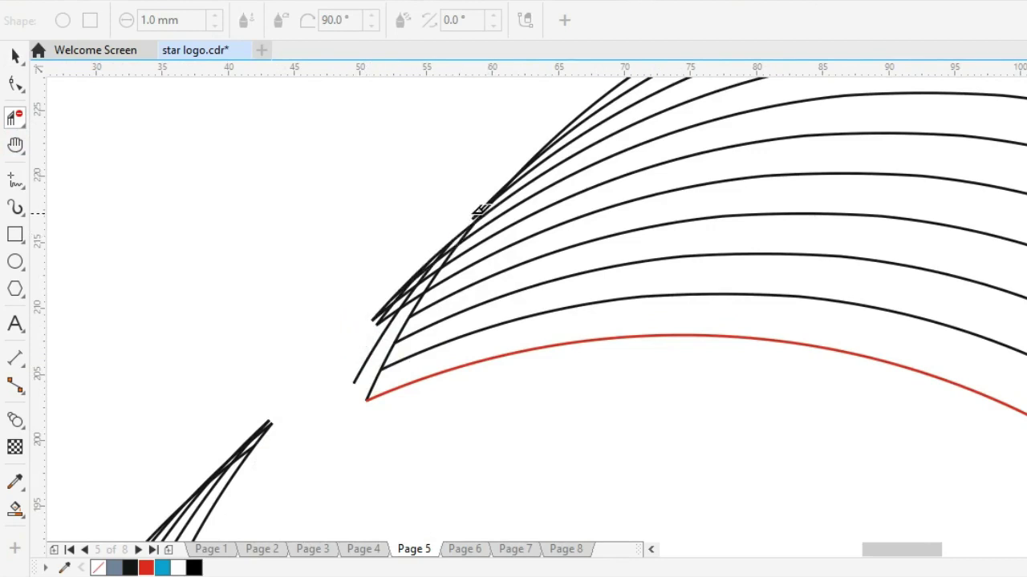
left_click(491, 197)
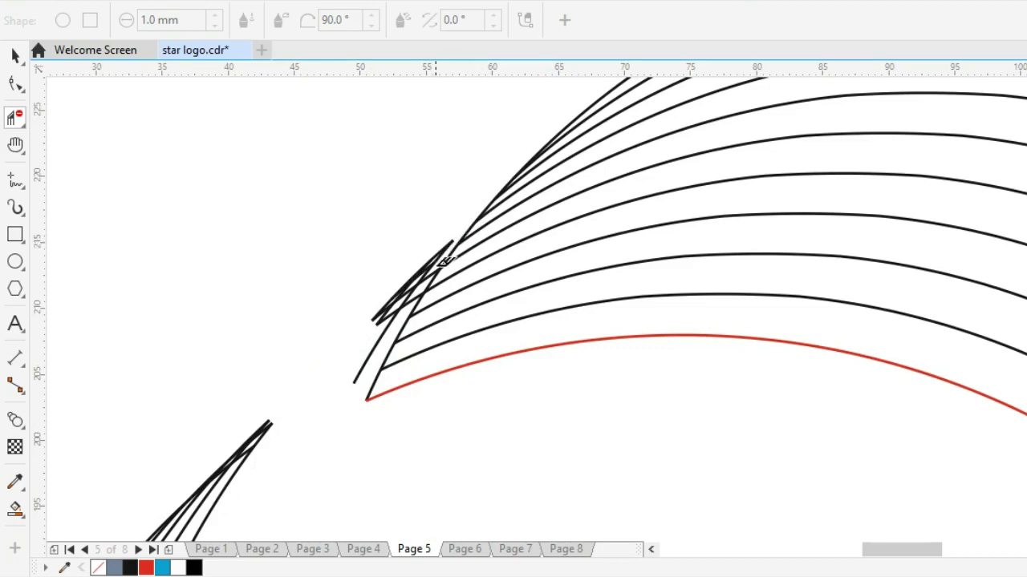
left_click(418, 295)
left_click(426, 270)
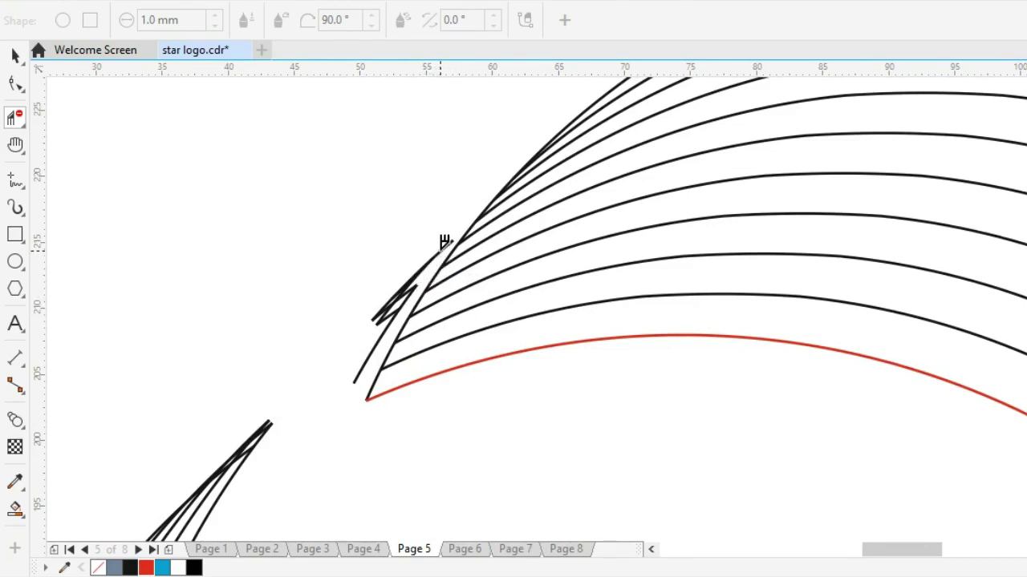
left_click(409, 292)
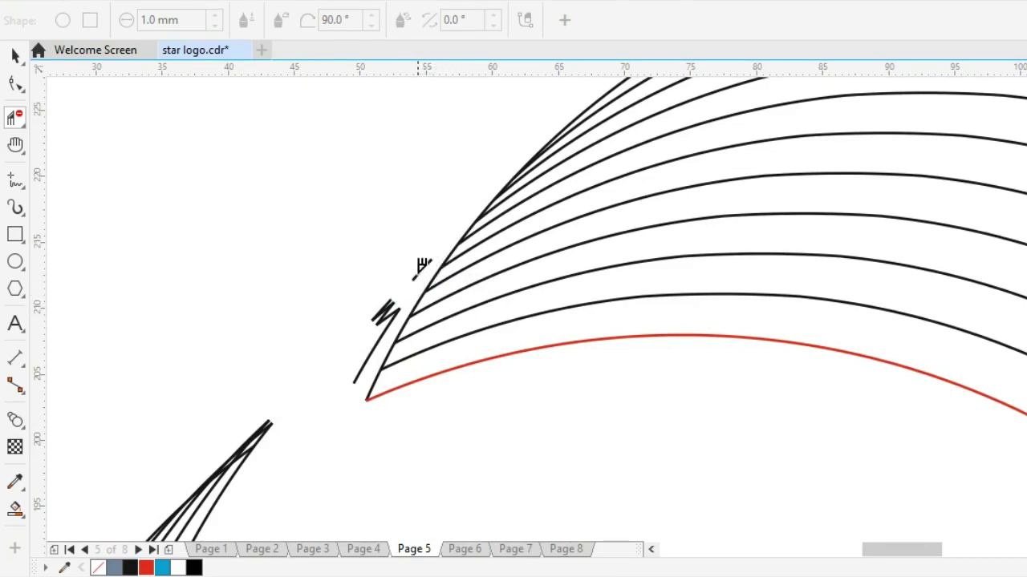
left_click_drag(385, 329, 377, 275)
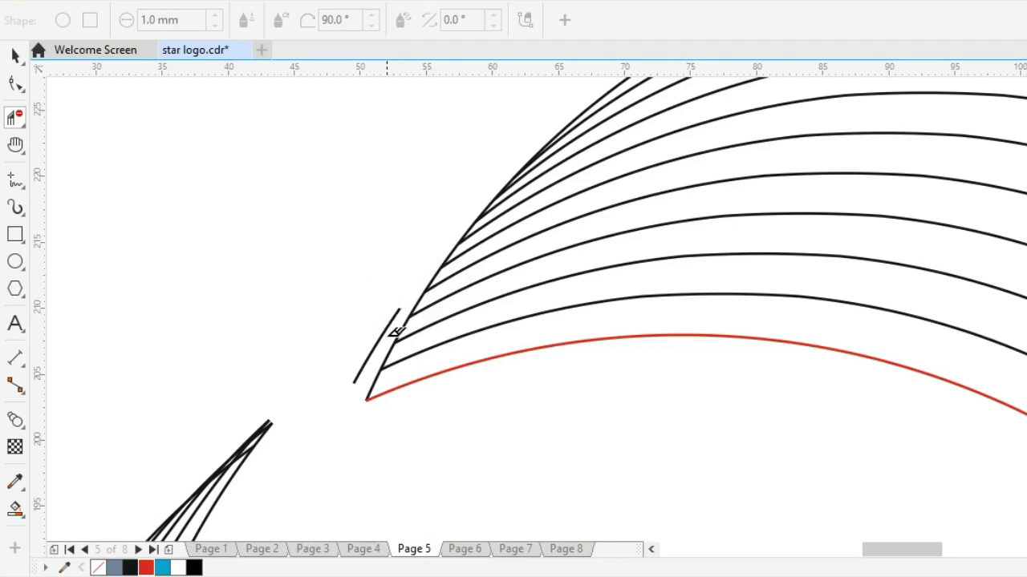
left_click(383, 332)
left_click_drag(216, 428, 243, 480)
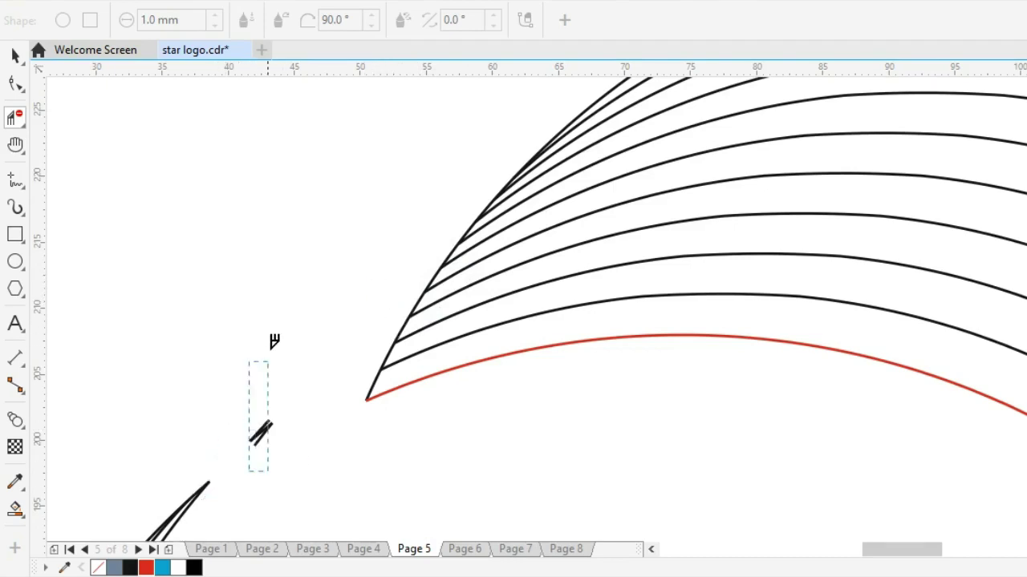
left_click_drag(271, 348, 271, 344)
left_click_drag(203, 523, 163, 464)
- Delete the overlapping arc tails extending past the crescent's lower tip with the Virtual Segment Delete tool
key("F3")
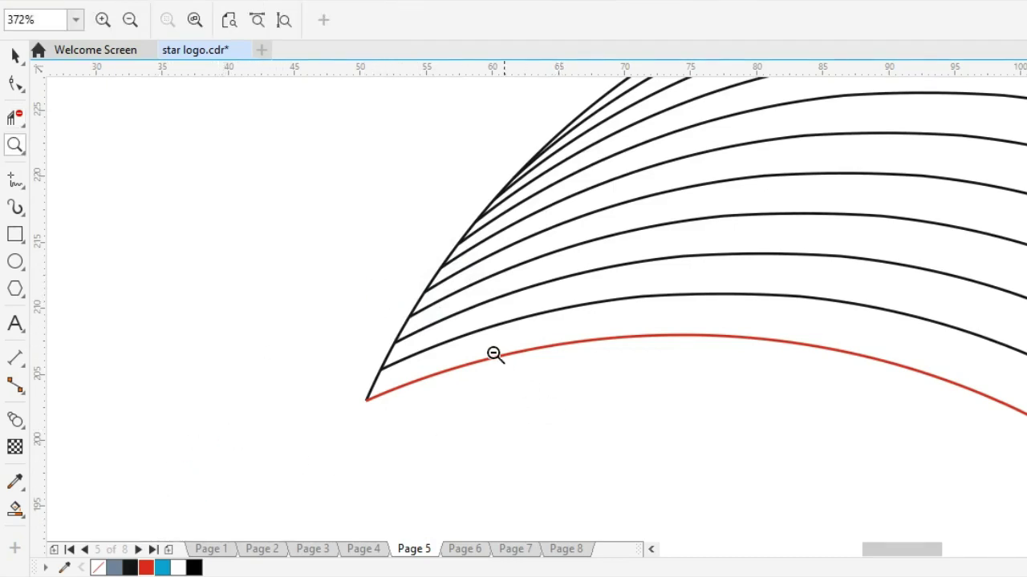
scroll(493, 352, "down", 4)
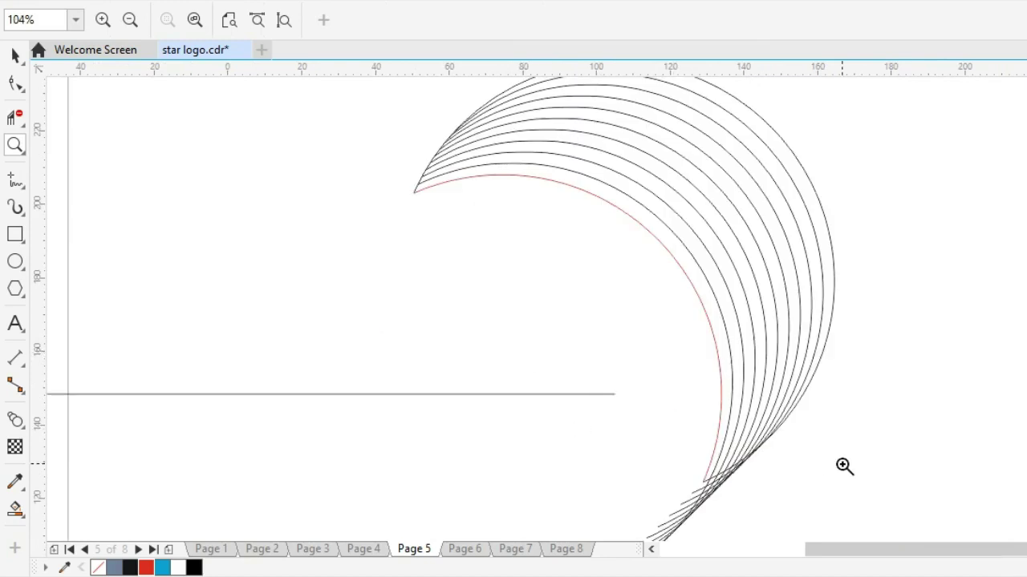
key("h")
key("z")
left_click_drag(509, 329, 902, 526)
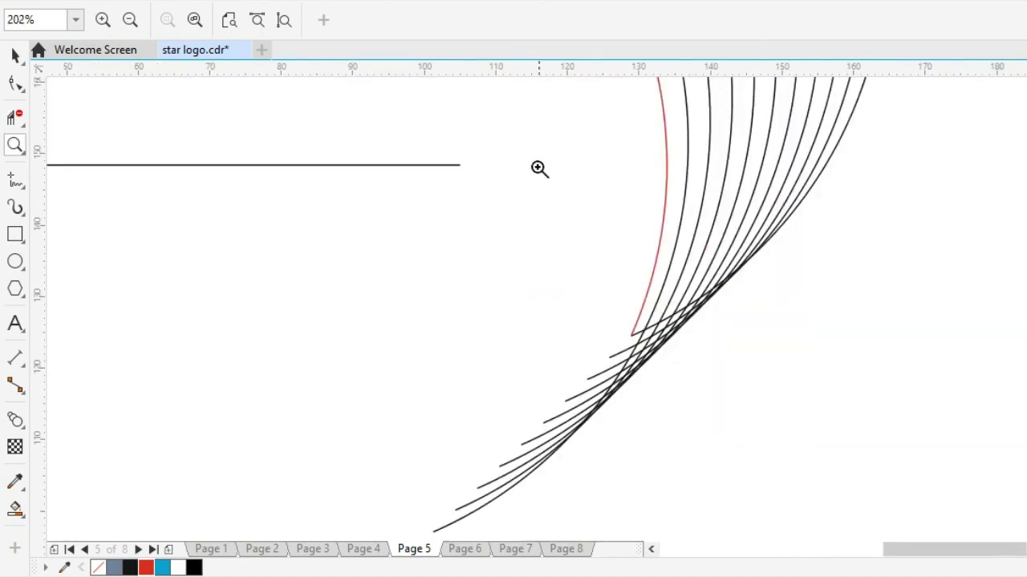
left_click_drag(535, 147, 951, 362)
left_click_drag(302, 162, 770, 508)
key("h")
left_click_drag(685, 439, 442, 328)
key("space")
key("space")
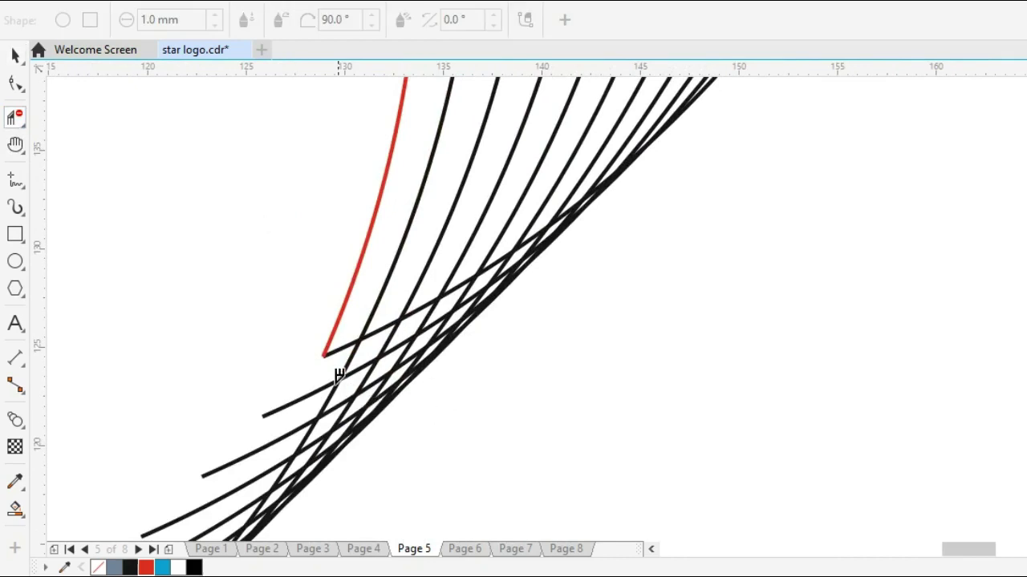
left_click_drag(342, 369, 453, 431)
left_click_drag(352, 487, 393, 508)
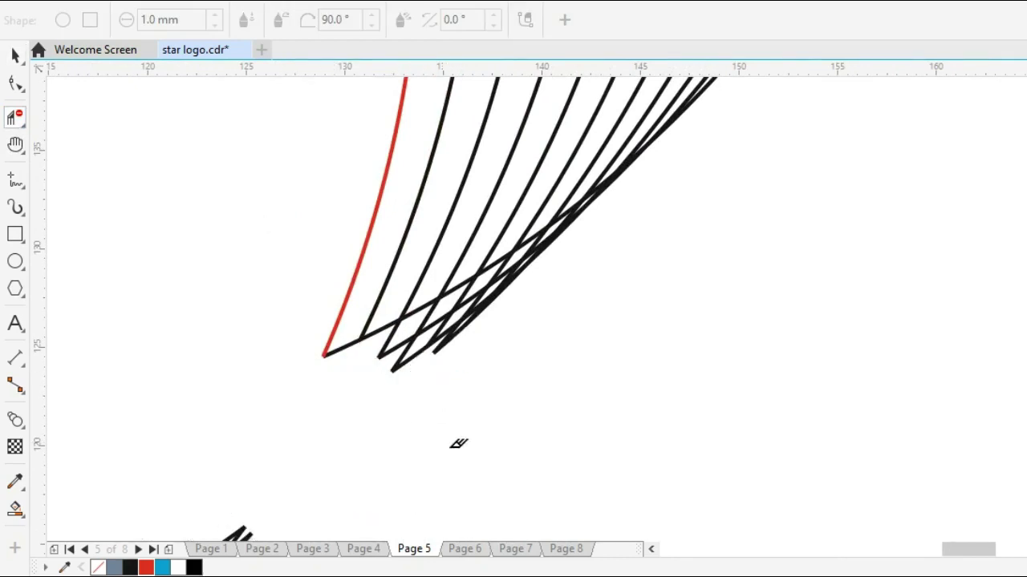
- Delete the remaining arc segments outside the outer arc near the crescent's lower tip
mouse_move(393, 339)
left_mouse_down()
mouse_move(386, 328)
mouse_move(443, 315)
mouse_move(475, 284)
mouse_move(553, 251)
mouse_move(550, 230)
mouse_move(591, 210)
left_mouse_up()
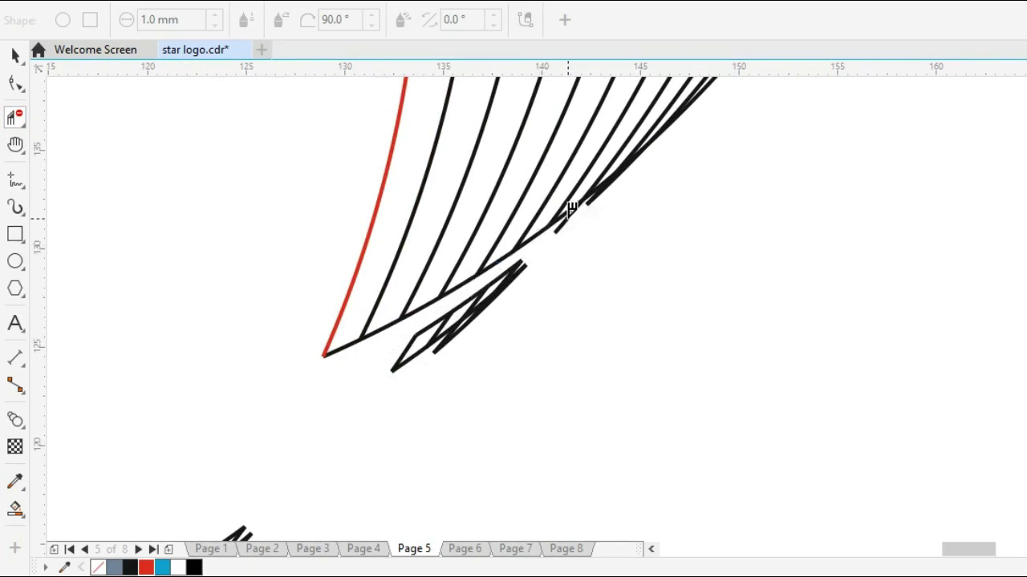
left_click(570, 208)
left_click(600, 188)
left_click(491, 276)
mouse_move(423, 313)
left_mouse_down()
mouse_move(503, 363)
mouse_move(471, 330)
mouse_move(579, 45)
left_mouse_up()
- Delete the detached arc fragments left over below the crescent's lower tip
scroll(297, 501, "down", 1)
key("h")
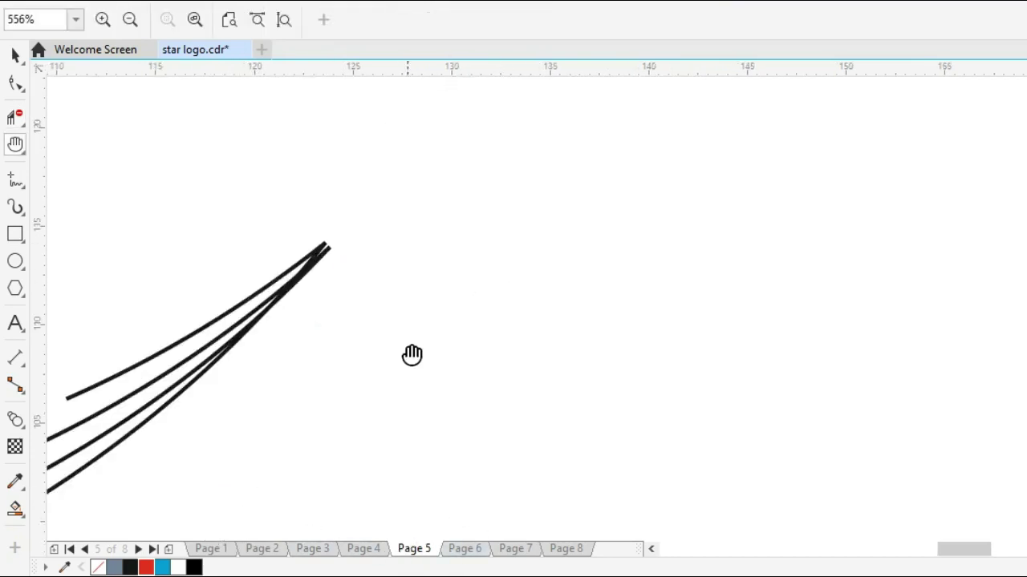
left_click(10, 122)
left_click_drag(131, 231, 276, 349)
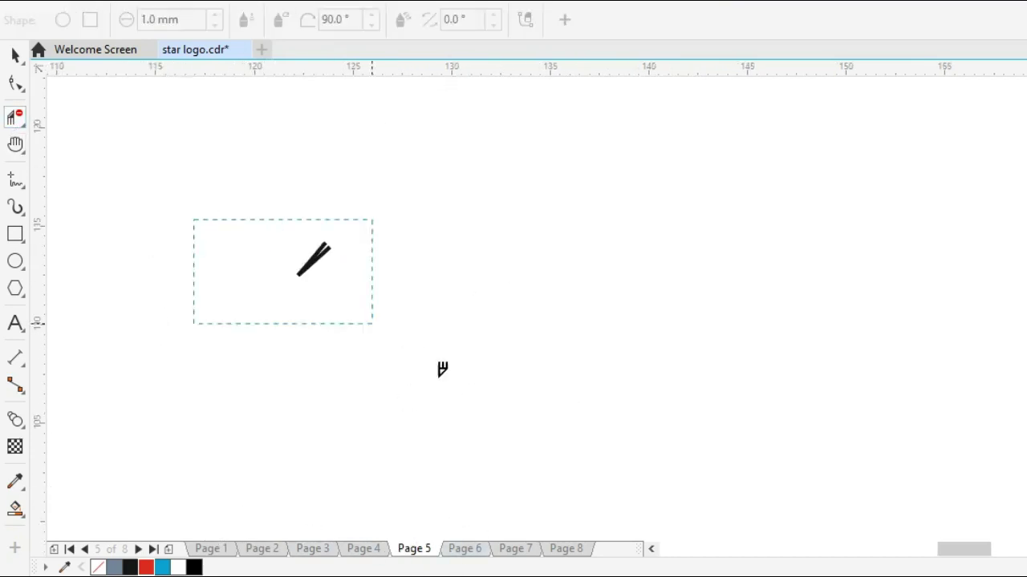
left_click_drag(439, 369, 461, 375)
key("z")
left_click(545, 338, "shift")
left_click(598, 361, "shift")
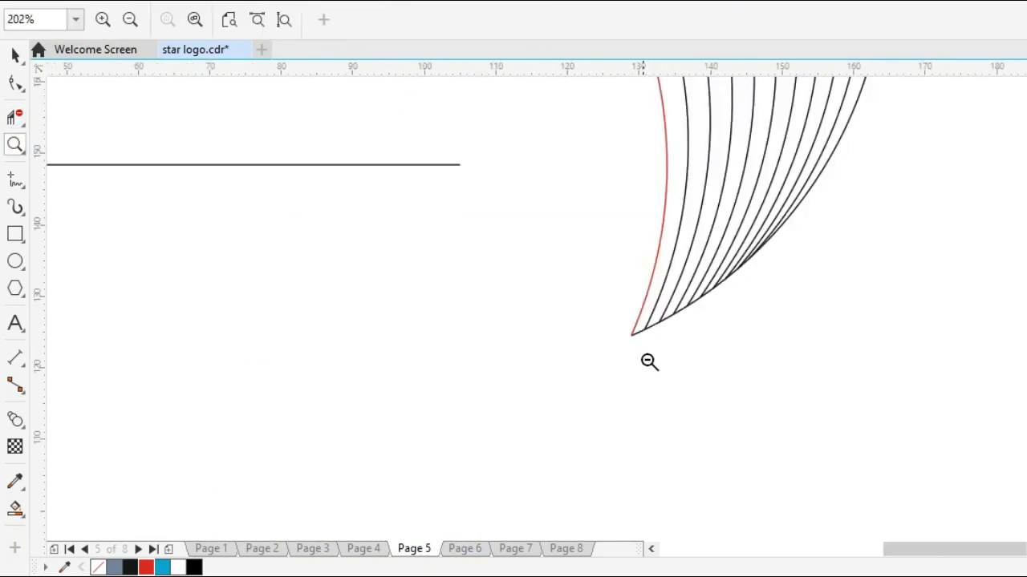
scroll(688, 392, "down", 3)
scroll(730, 350, "down", 1)
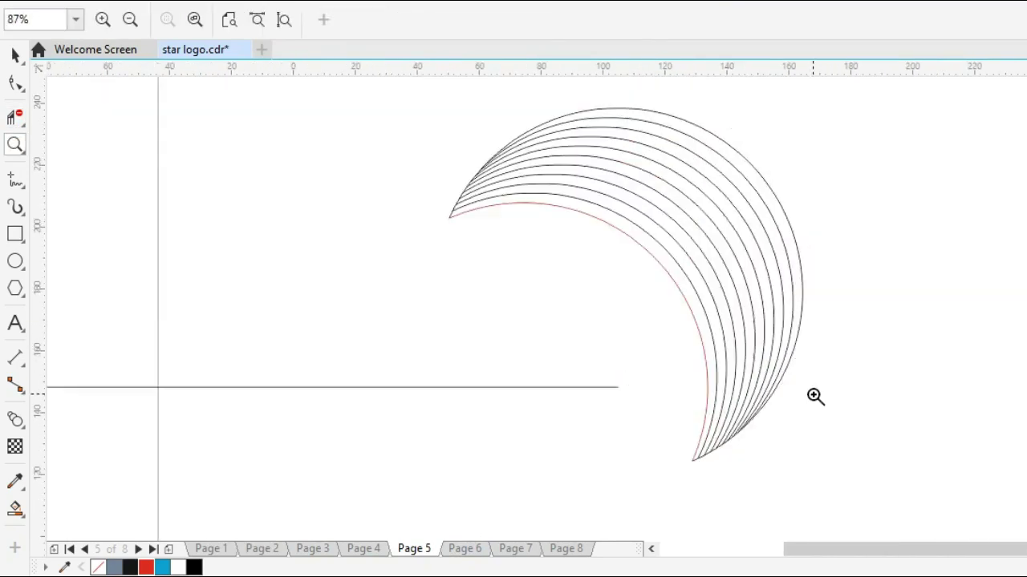
- Pull the black arc next to the red inner arc aside and undo the move
key("h")
left_click_drag(792, 376, 685, 395)
key("space")
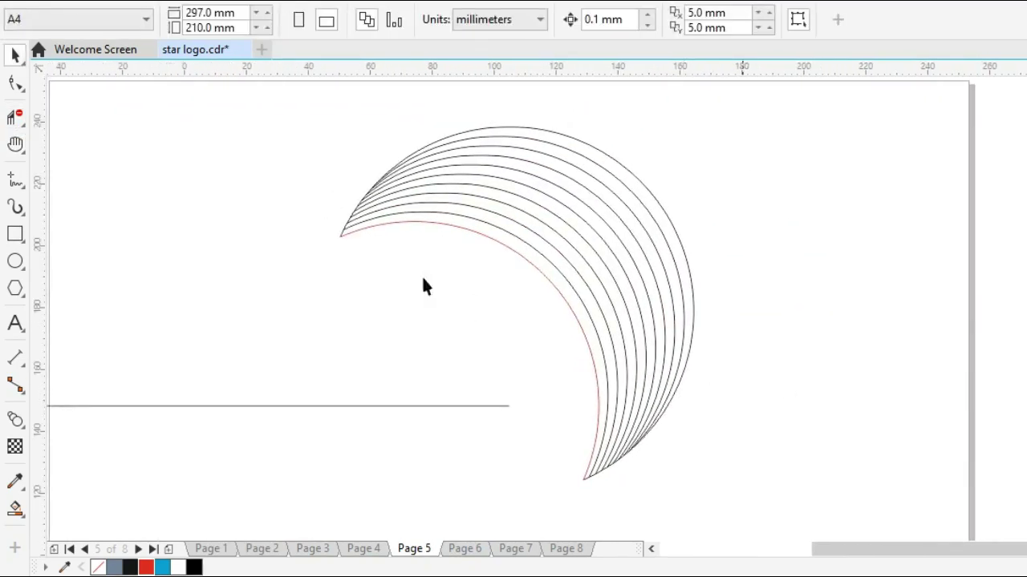
left_click(410, 228)
left_click_drag(433, 229, 379, 283)
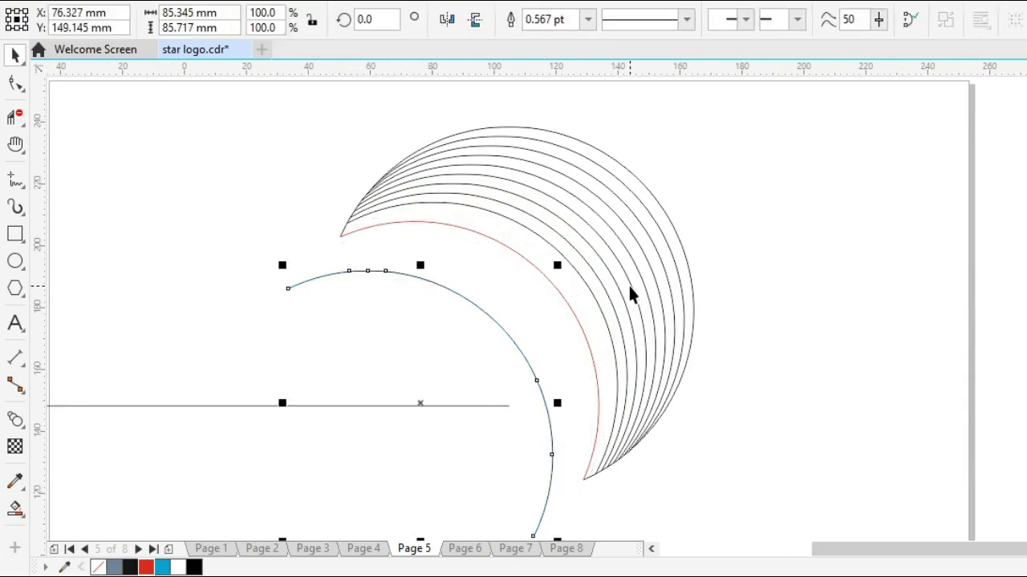
key("ctrl+z")
- Recolor the red inner arc's outline to black, keeping the arc in its original place
left_click(461, 254)
left_click(462, 233)
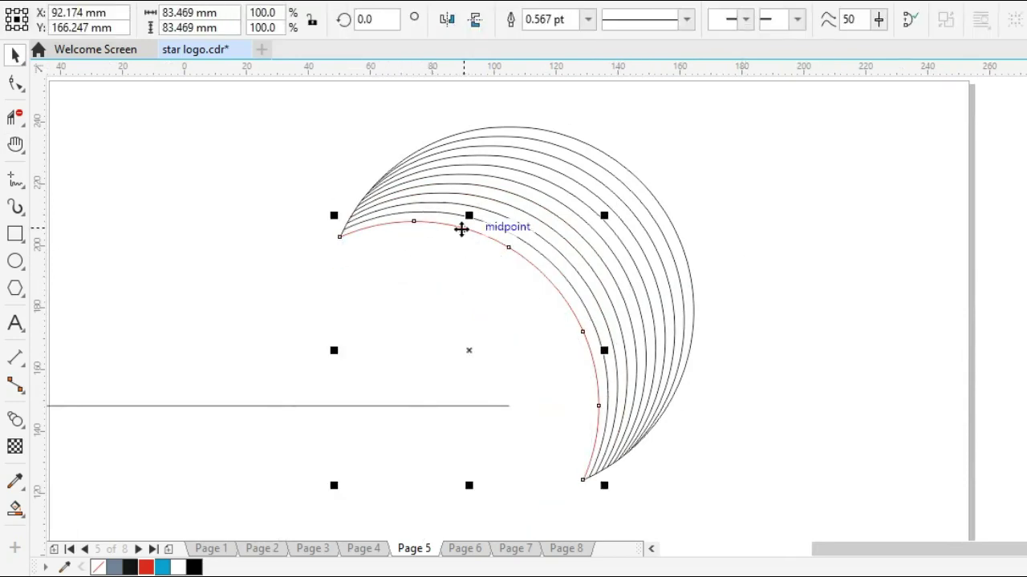
left_click_drag(461, 233, 403, 277)
key("ctrl+z")
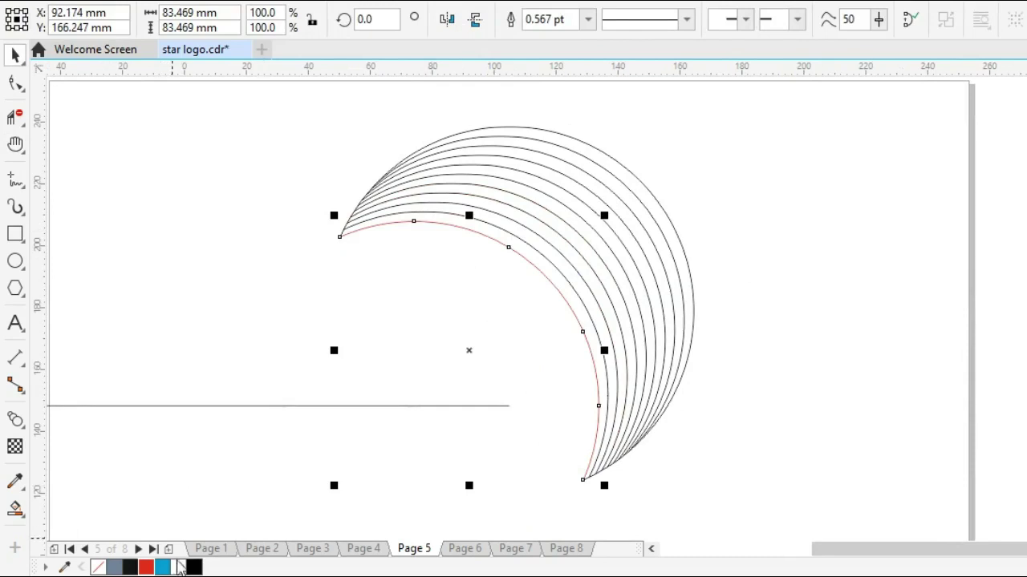
right_click(195, 568)
left_click(742, 287)
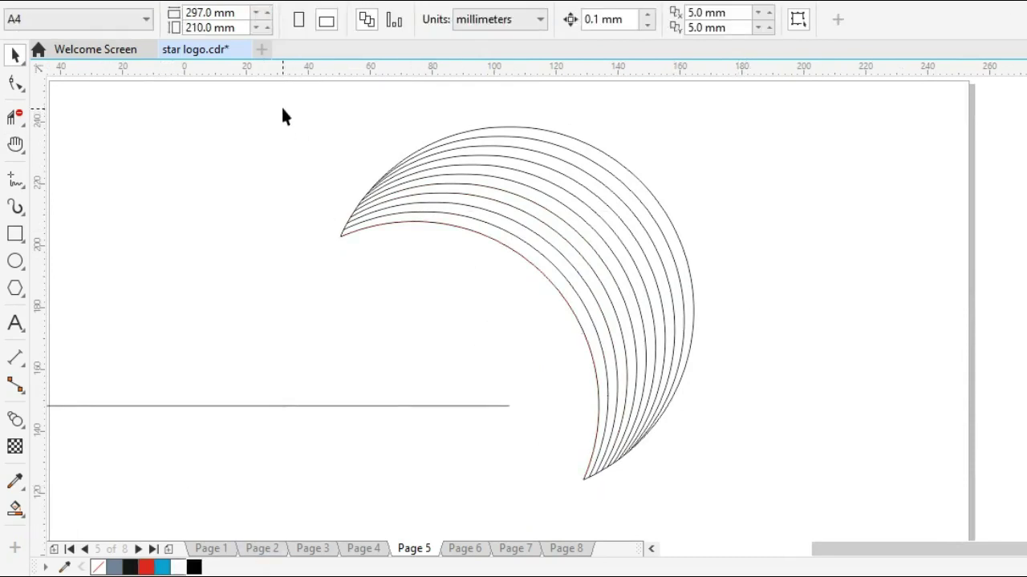
- Set the outline width of all the crescent's arcs to 3.0 pt and group them
left_click_drag(755, 475, 784, 501)
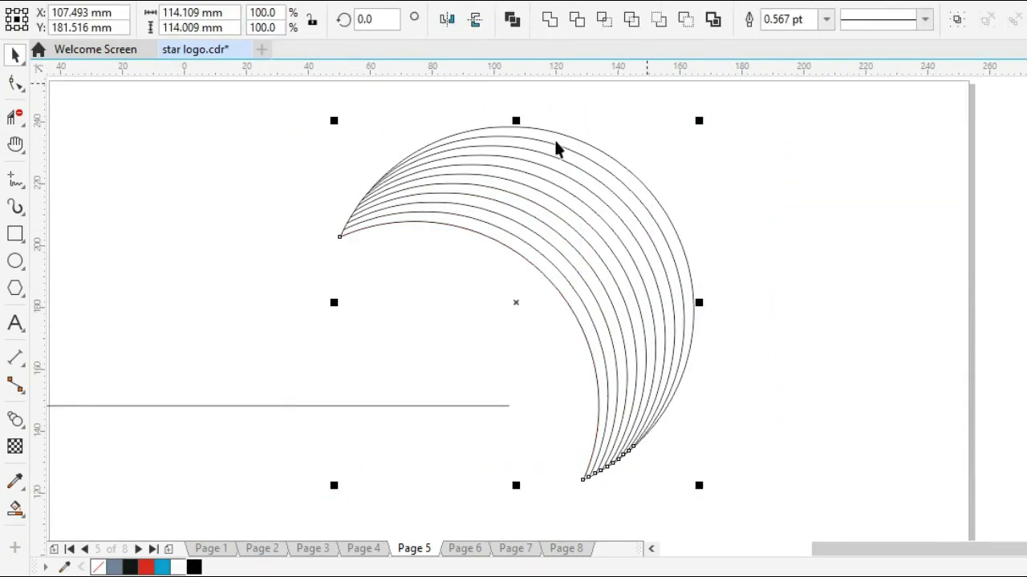
left_click(827, 20)
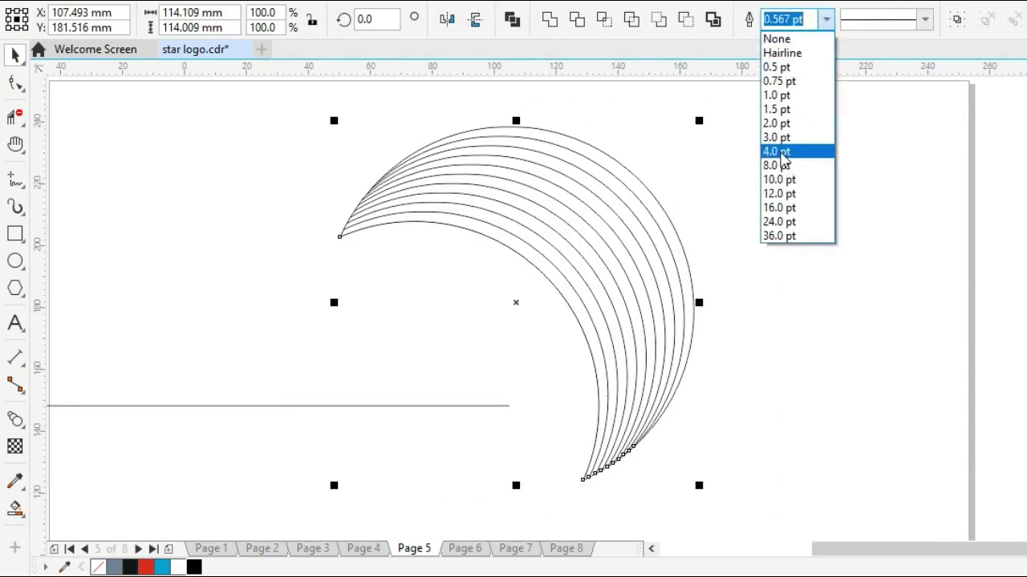
left_click(777, 151)
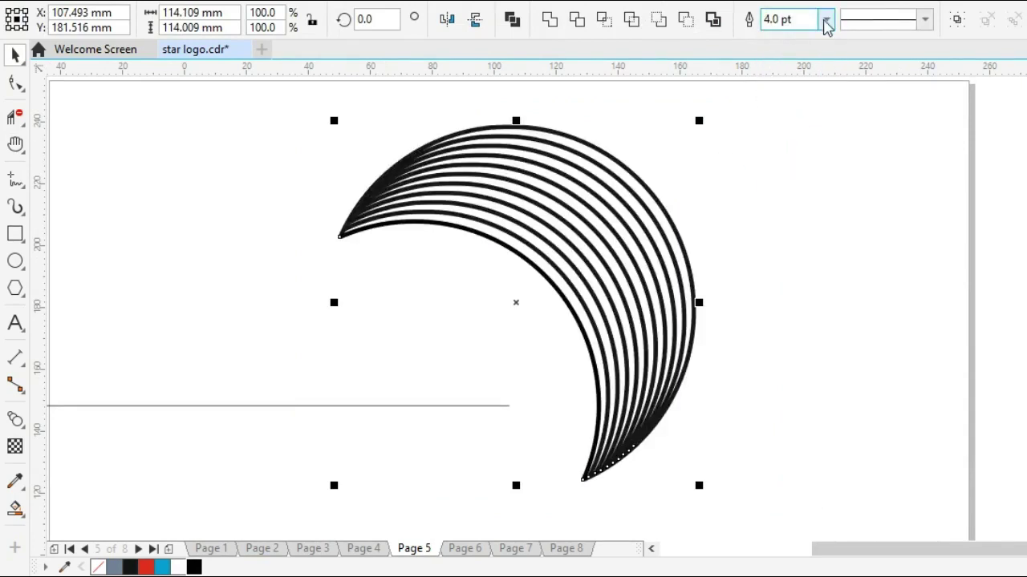
left_click(827, 20)
left_click(776, 137)
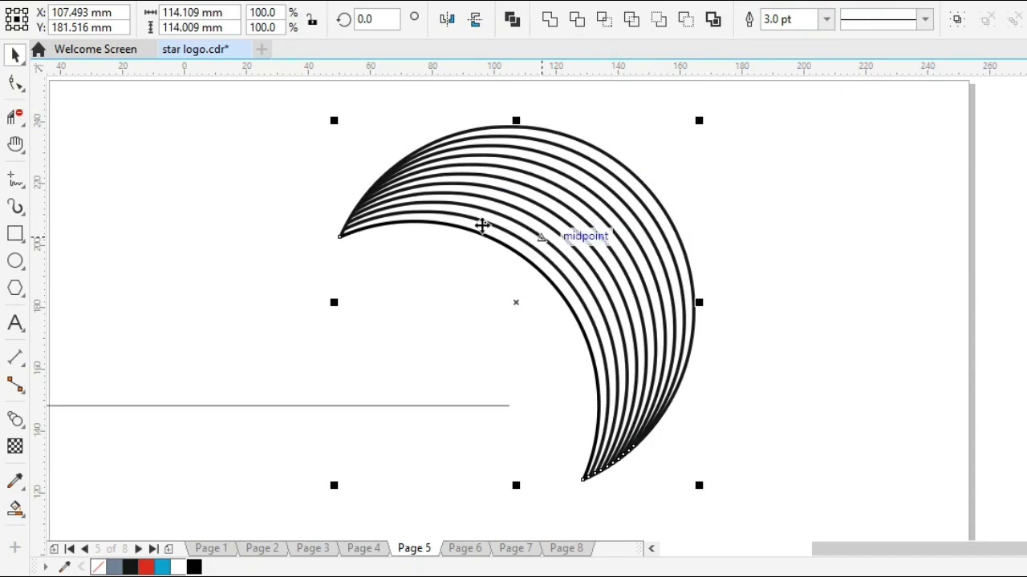
key("ctrl+l")
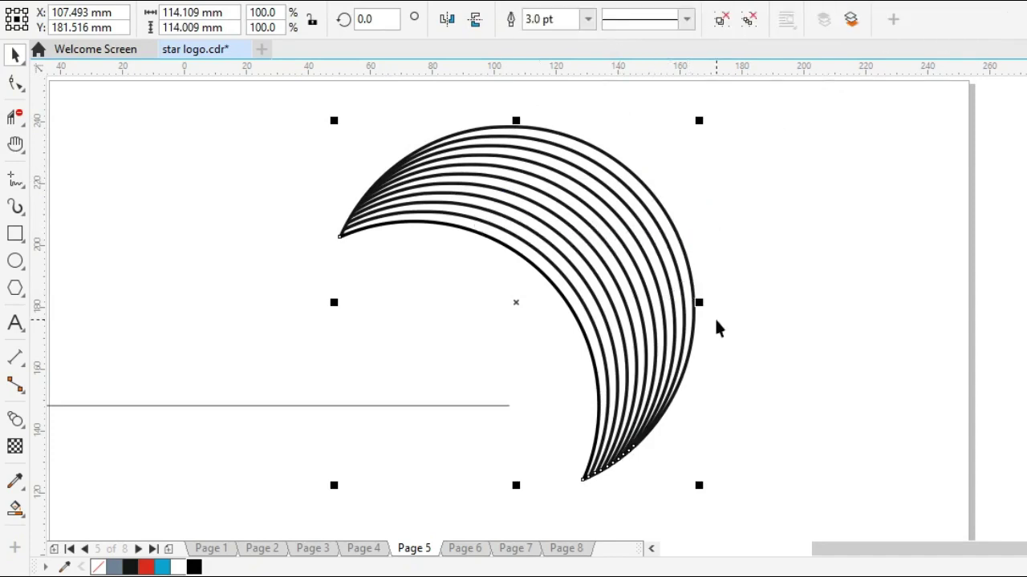
- Turn on Behind fill and Scale with object in the crescent group's Outline Pen settings
key("F12")
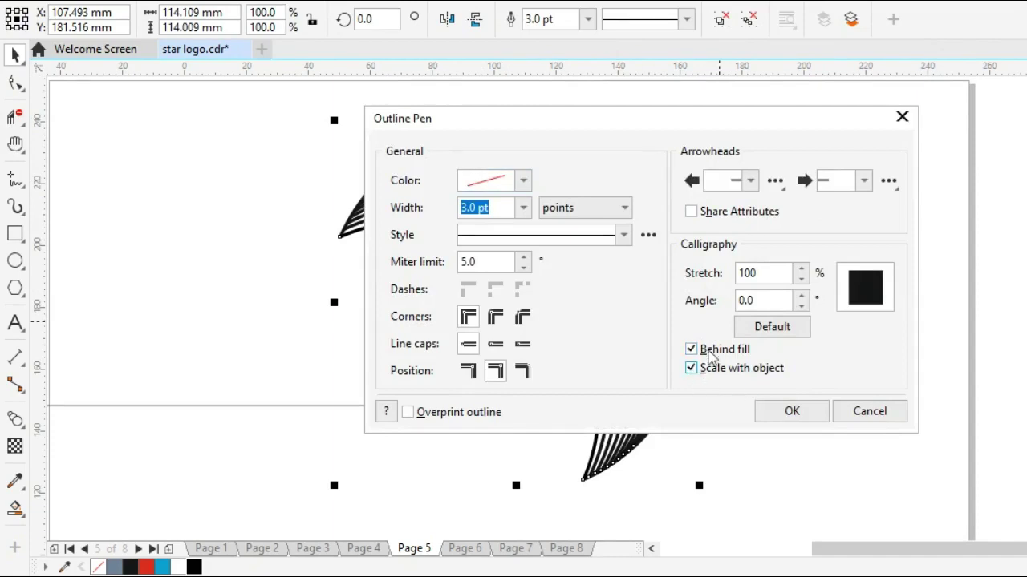
left_click(797, 412)
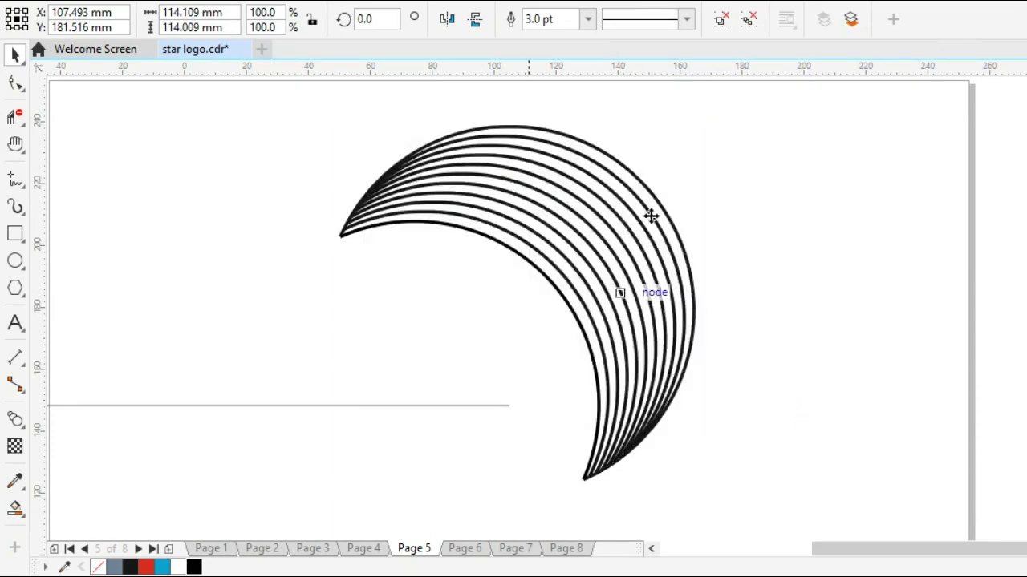
left_click(747, 223)
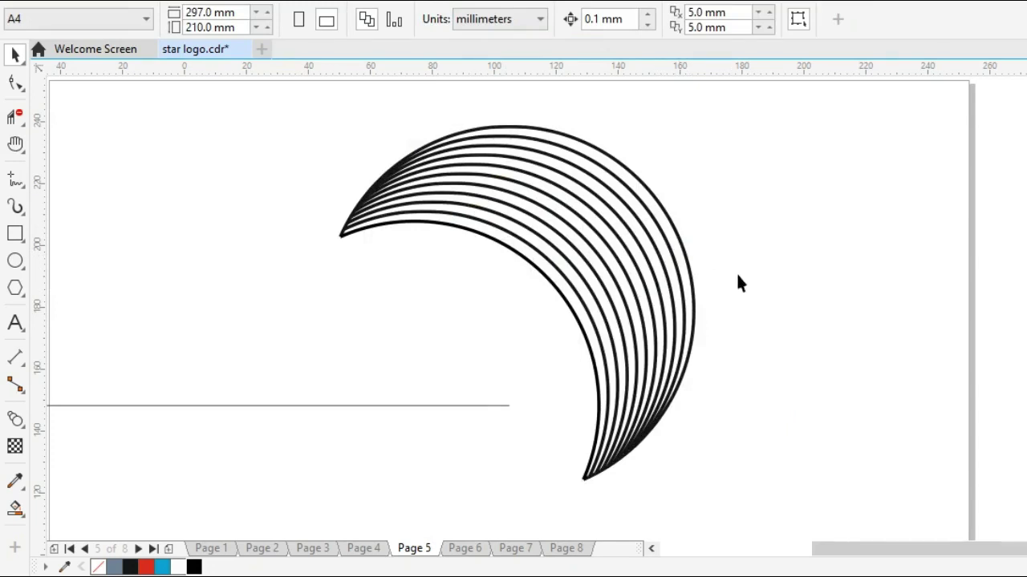
- Move the crescent group's rotation centre to the inner end of the horizontal line
left_click(539, 231)
left_click(581, 235)
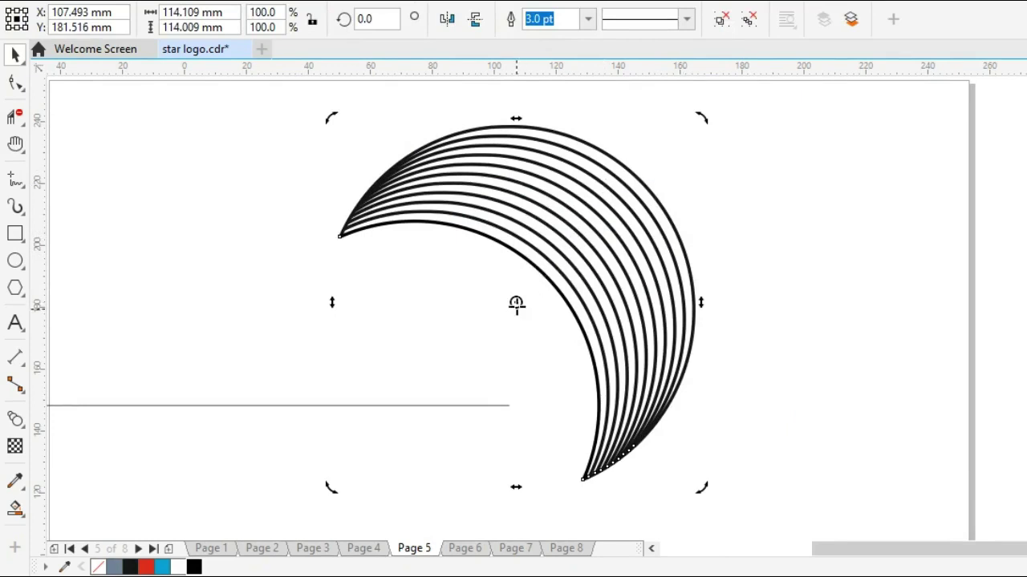
left_click_drag(516, 302, 509, 404)
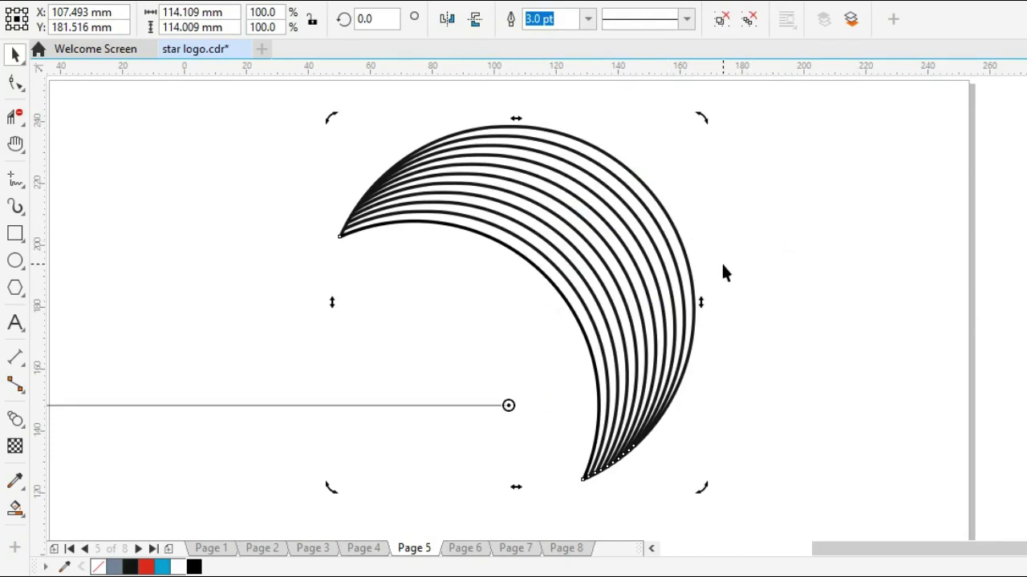
- Rotate the crescent group by 270° around the relocated centre with 3 copies using the Transform settings
left_click_drag(773, 276, 887, 277)
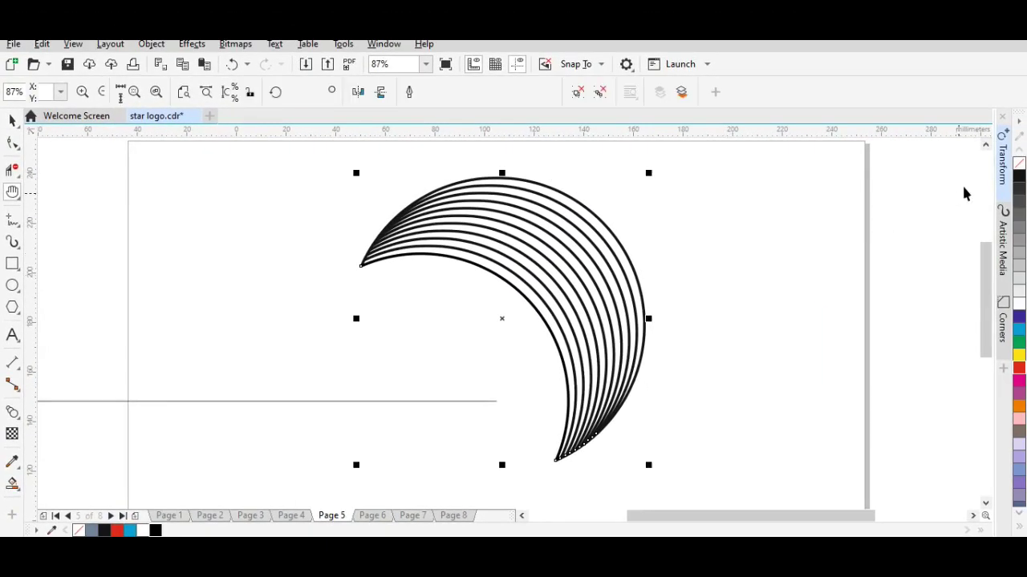
key("space")
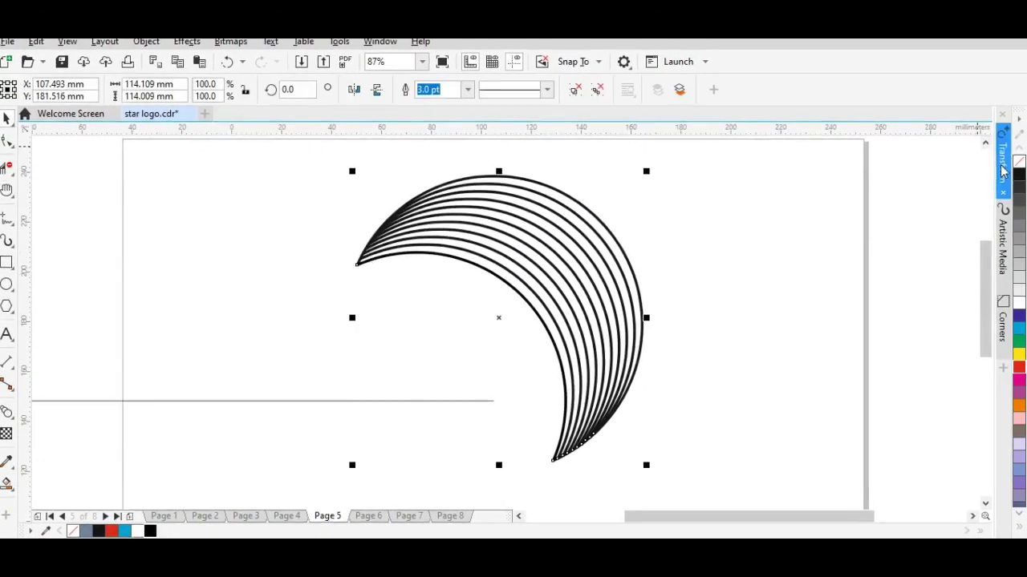
left_click(1002, 161)
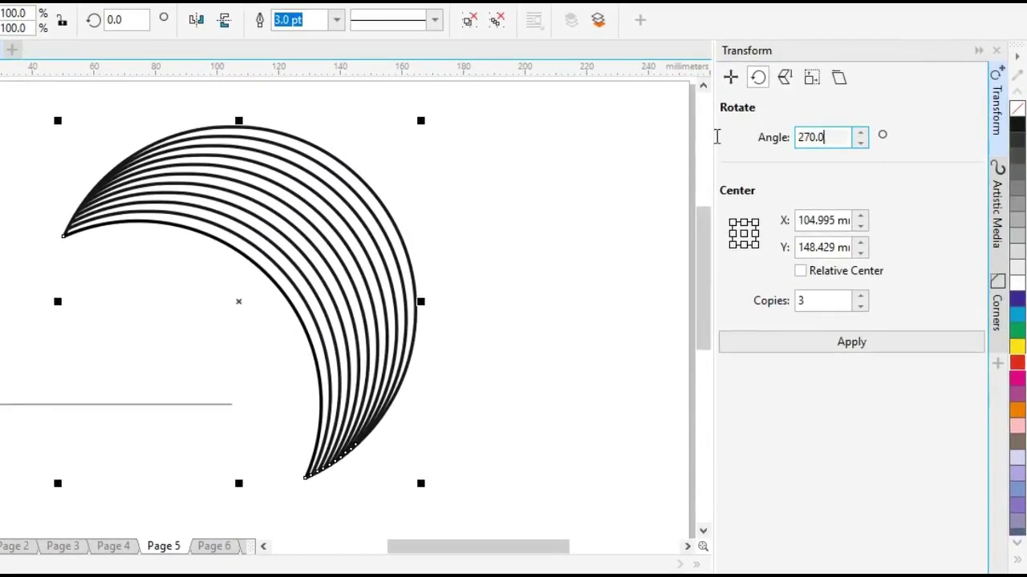
double_click(849, 158)
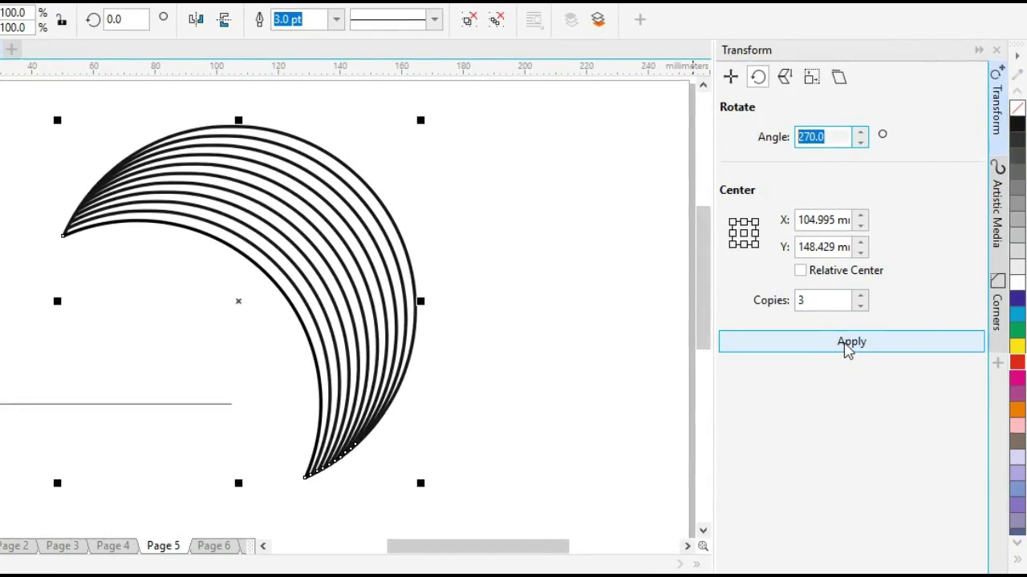
left_click(849, 343)
left_click(979, 50)
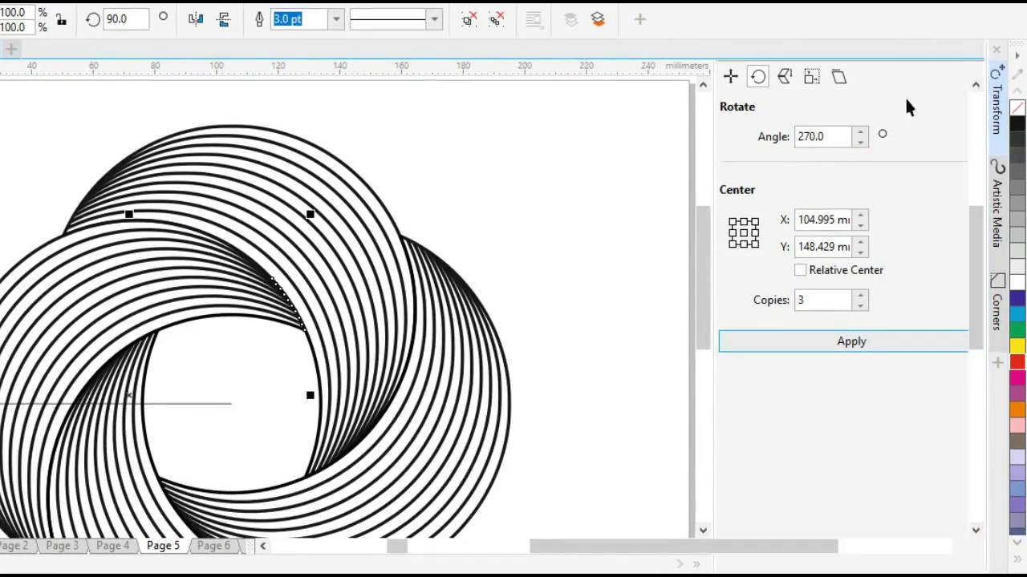
- Delete the horizontal construction line and group the four overlapping crescents
key("F3")
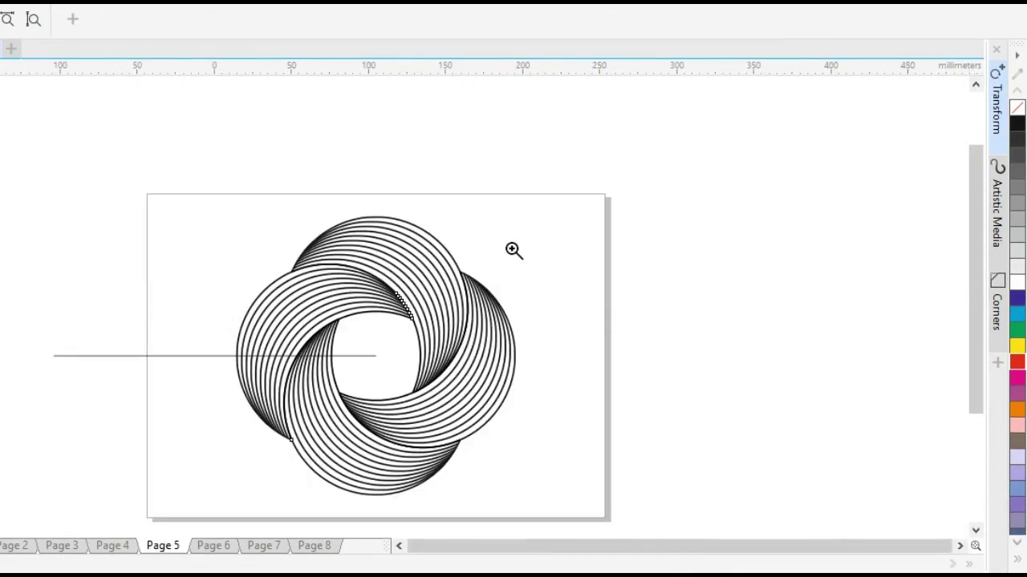
left_click(667, 322)
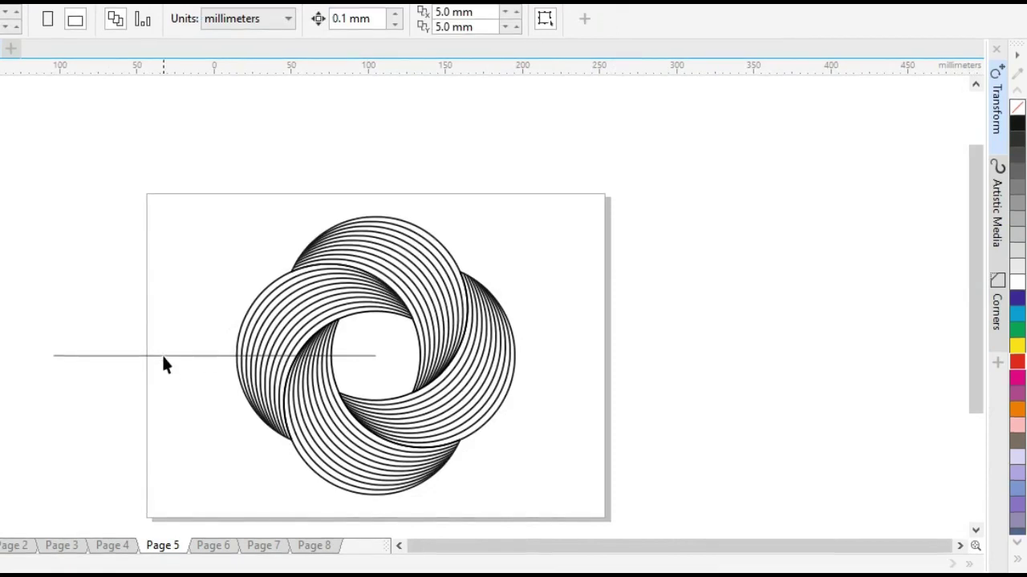
left_click(164, 355)
key("Delete")
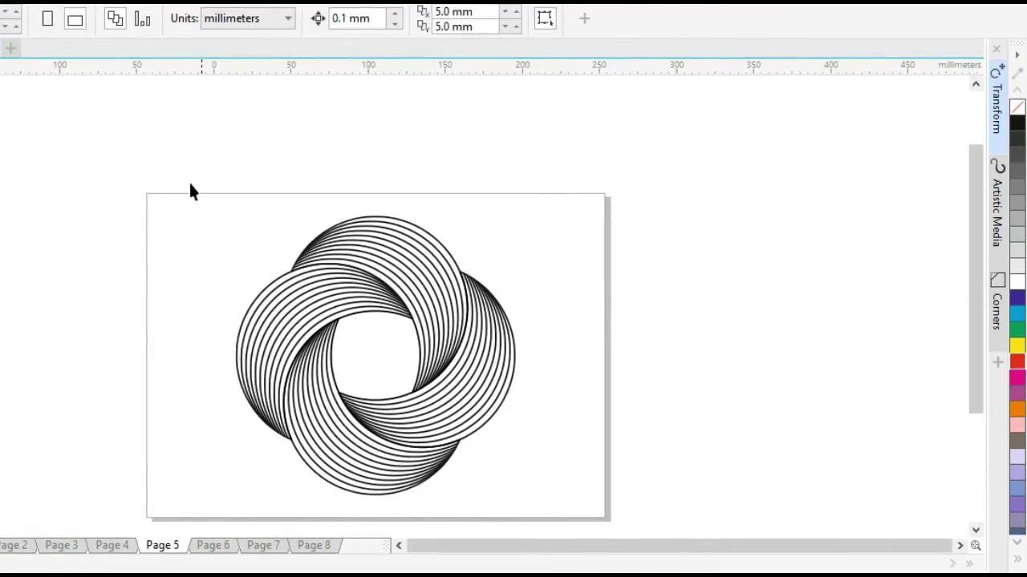
left_click_drag(190, 184, 614, 510)
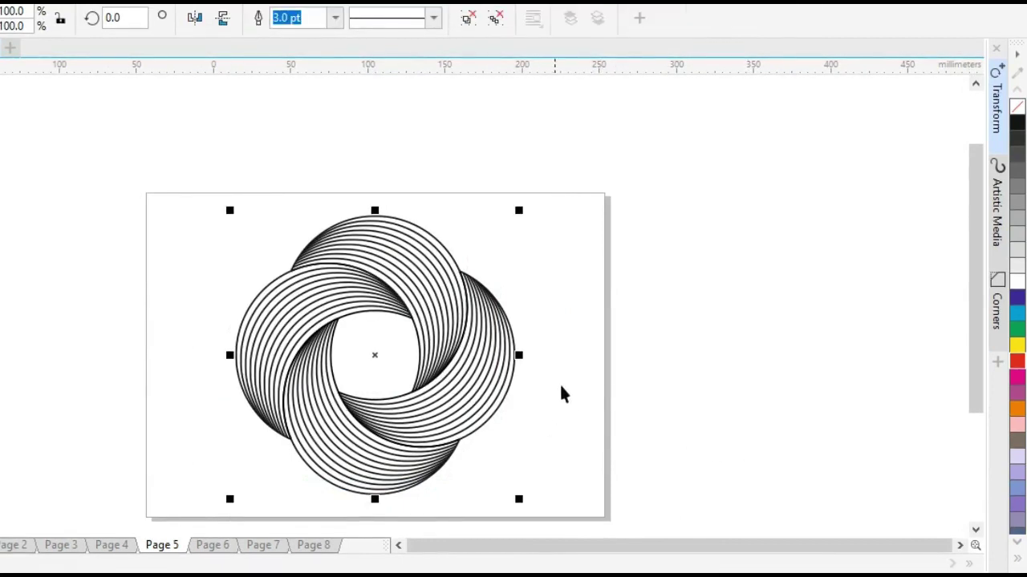
left_click_drag(422, 420, 429, 372)
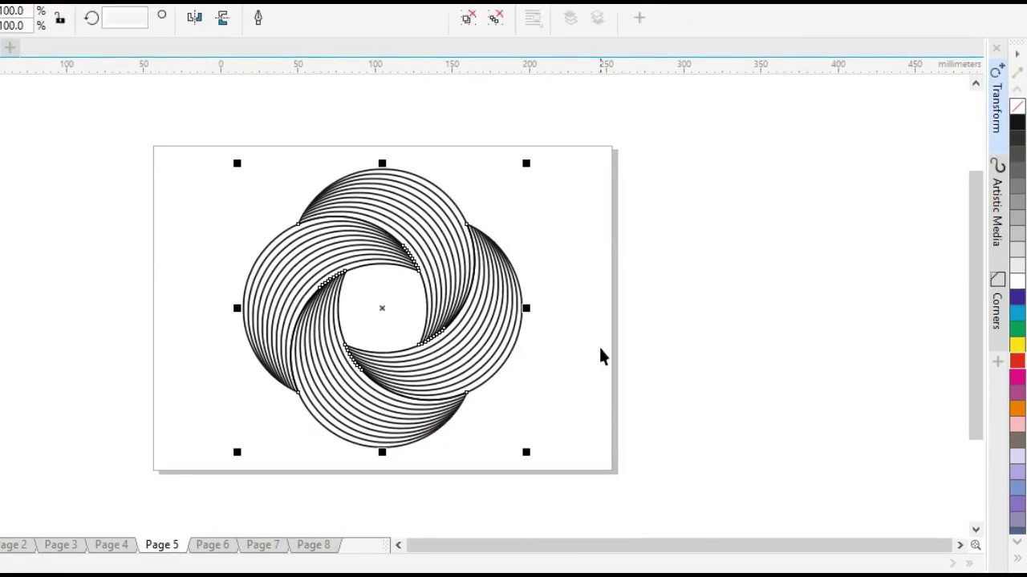
- Scale the grouped crescent emblem up proportionally about its centre to about 200.5 mm wide and high
left_click(600, 349)
left_click(470, 362)
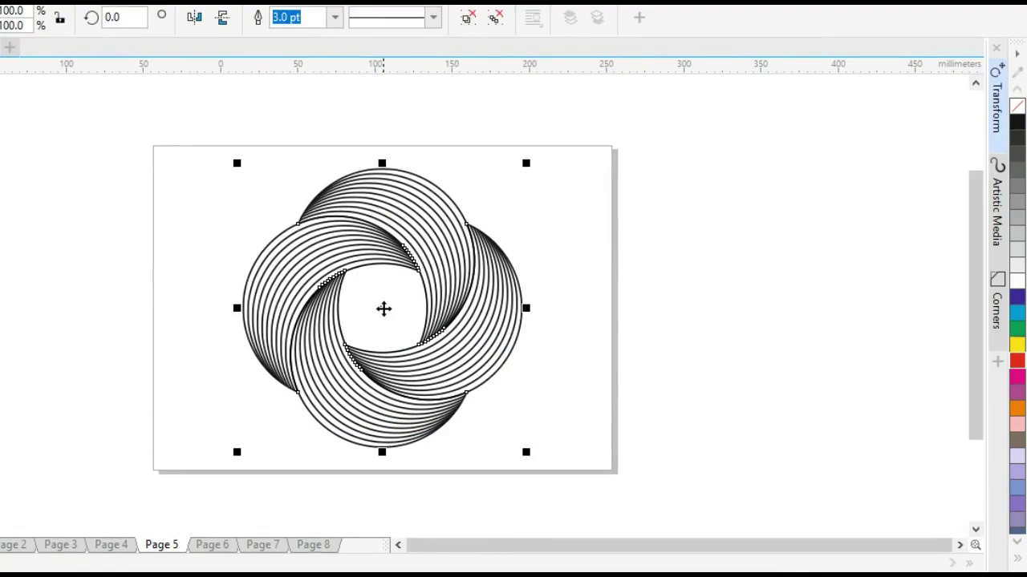
left_click_drag(526, 451, 560, 474)
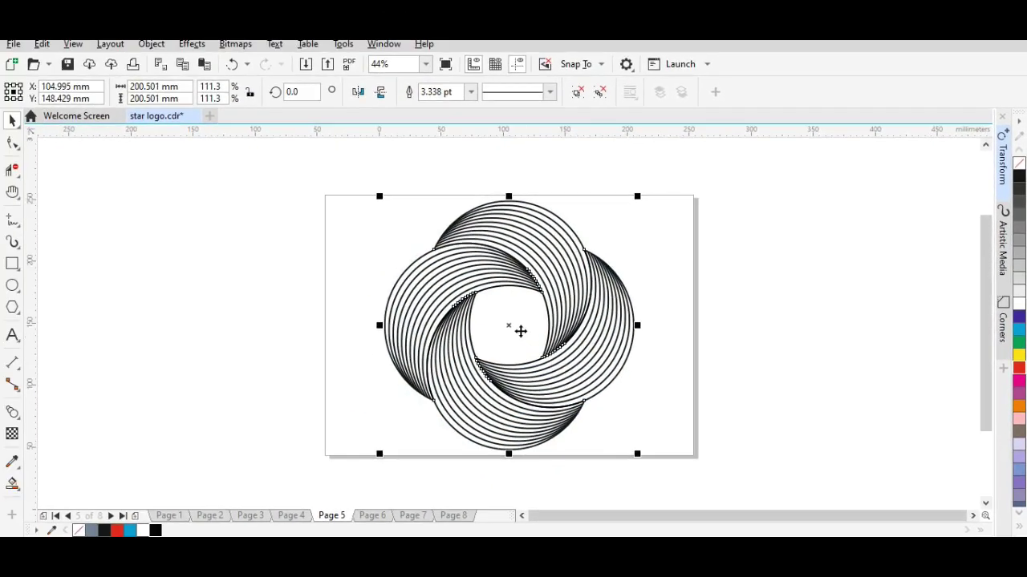
- Place a copy of the emblem about 239 mm to the left of the original and colour the copy's outlines red
left_click_drag(519, 329, 264, 307)
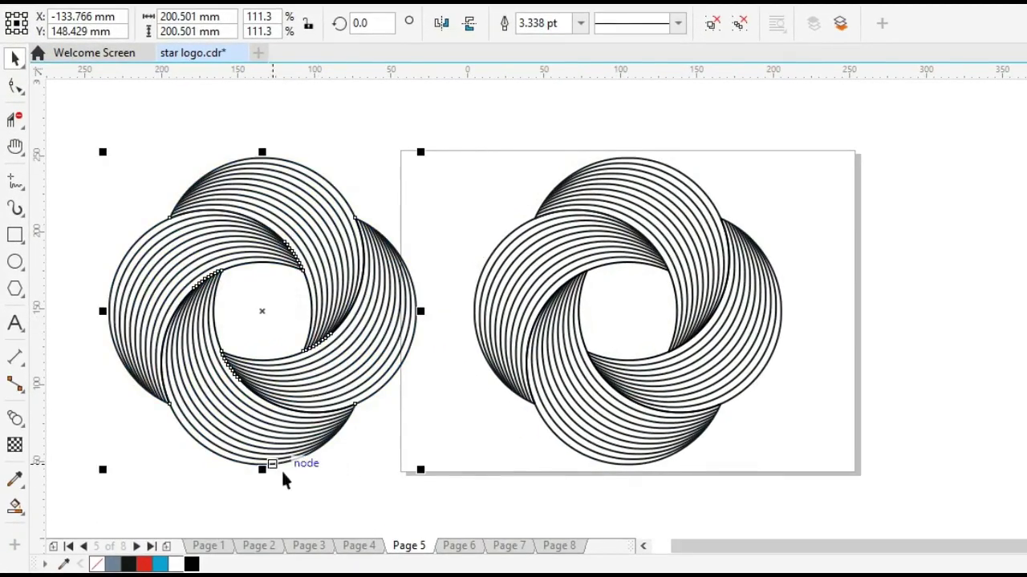
right_click(146, 564)
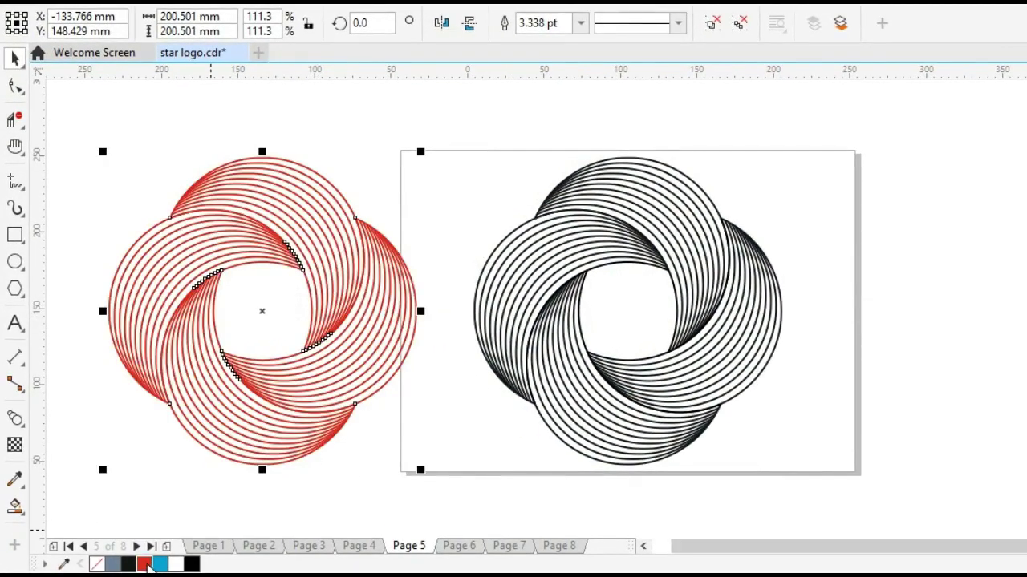
left_click(437, 414)
- Examine the red and black emblems side by side at a closer zoom
key("h")
left_click_drag(530, 399, 605, 396)
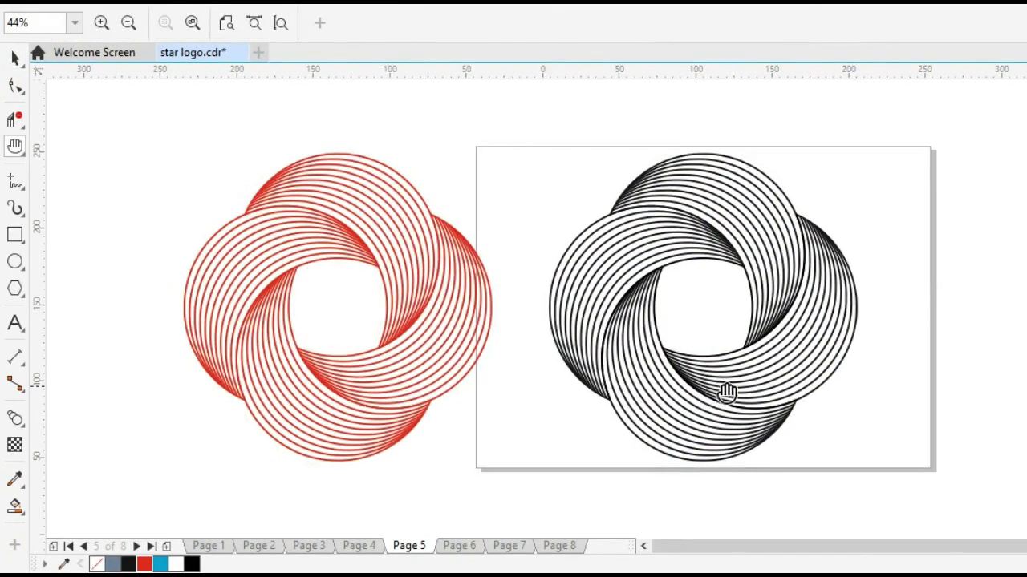
key("z")
left_click_drag(147, 117, 879, 491)
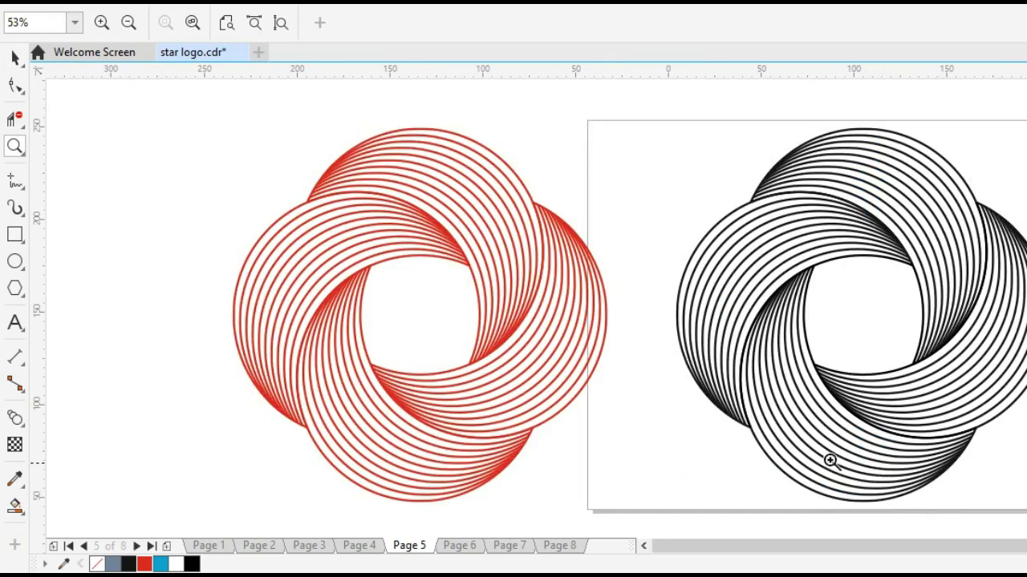
key("h")
left_click_drag(682, 451, 636, 436)
key("space")
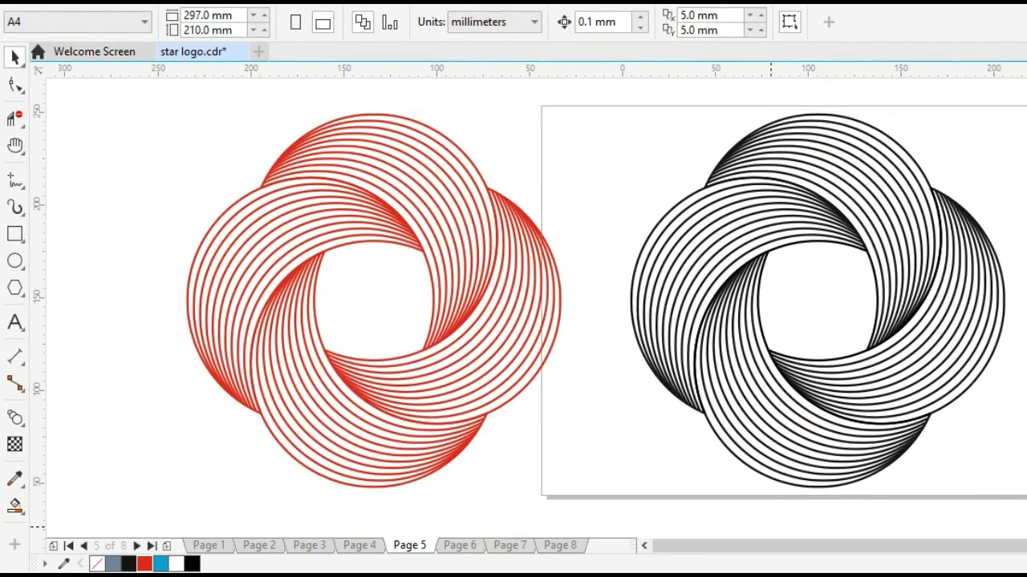
scroll(594, 301, "down", 2)
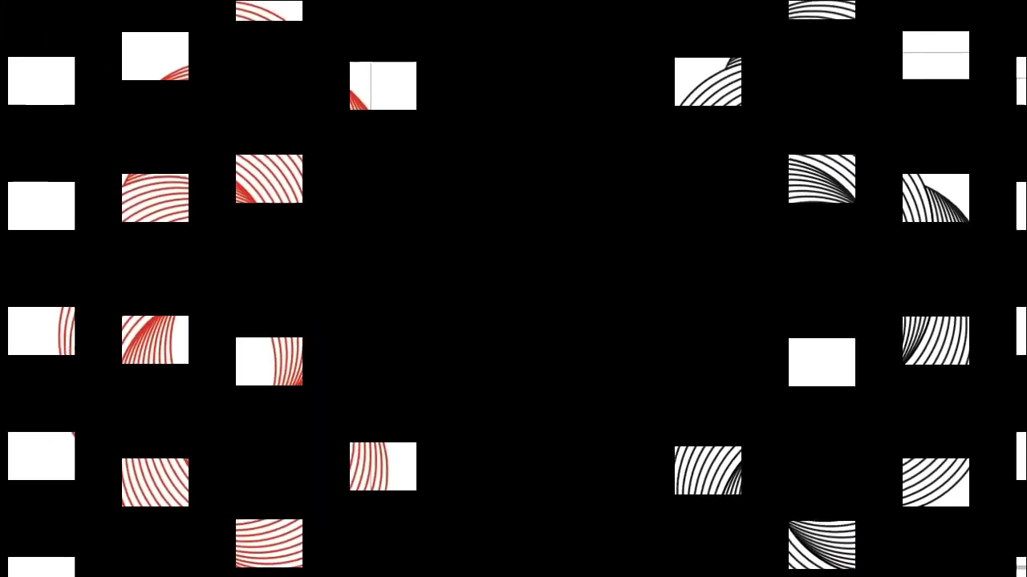